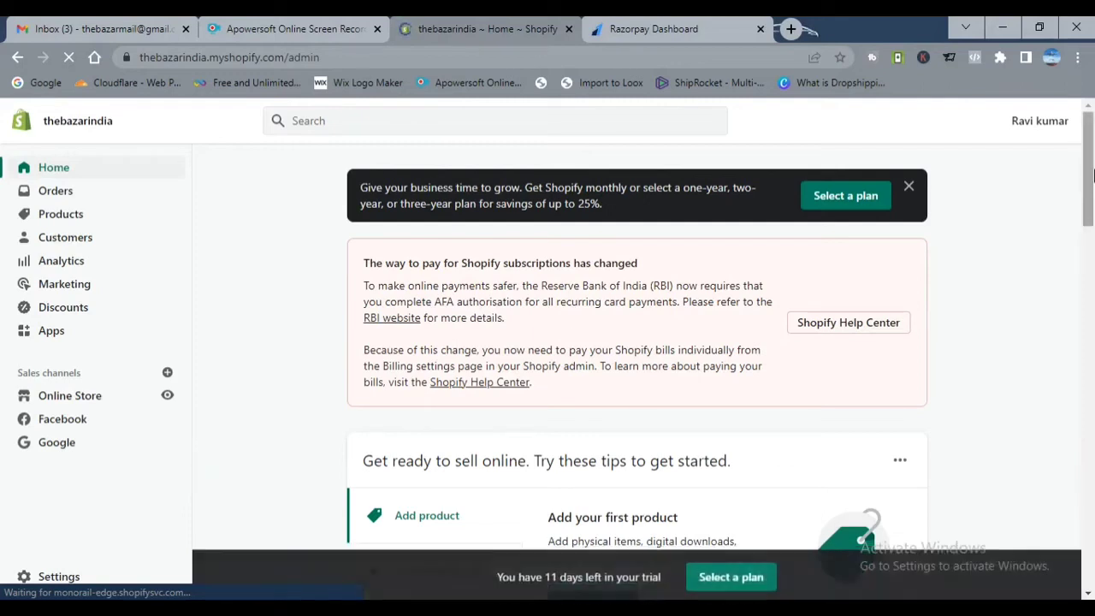
Step: Switch to Gmail, open Shopify's "Confirm your email address" message and confirm the email address
left_click_drag(1093, 153, 1093, 93)
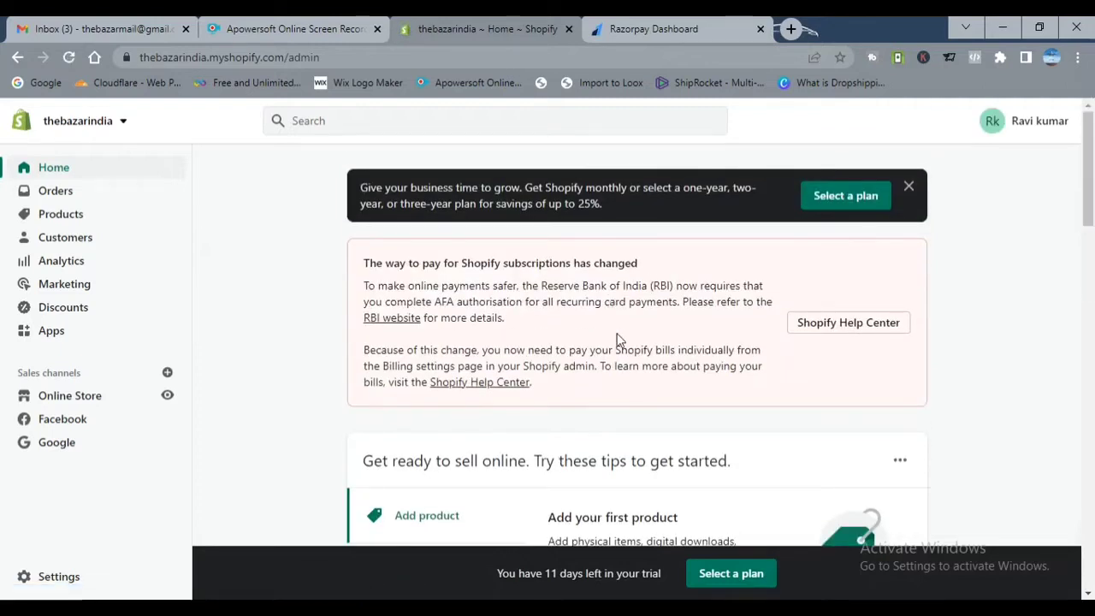
left_click(113, 23)
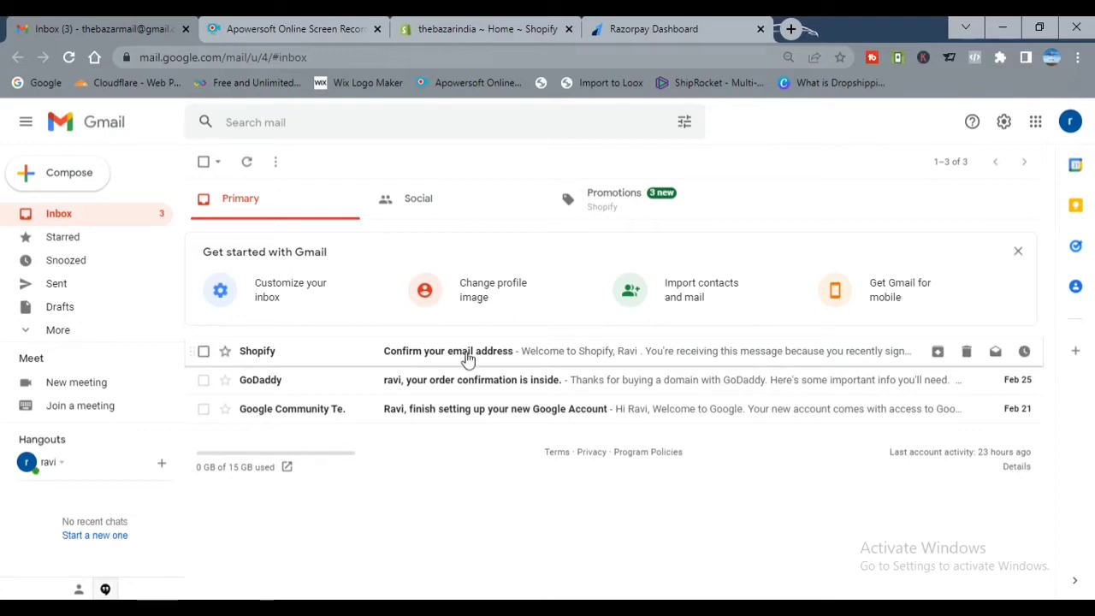
left_click(520, 358)
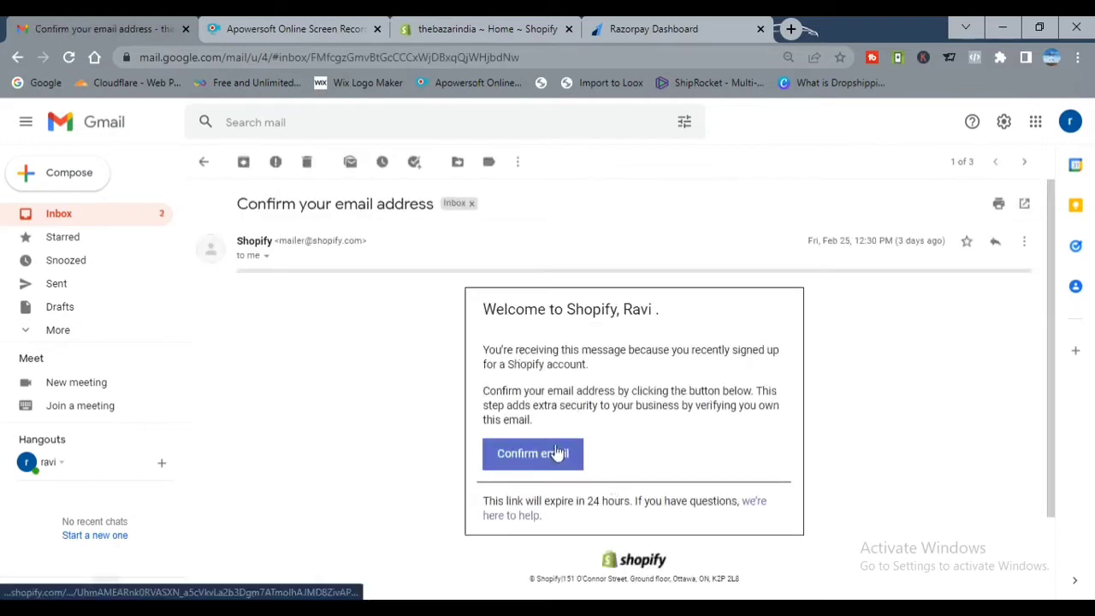
left_click(556, 453)
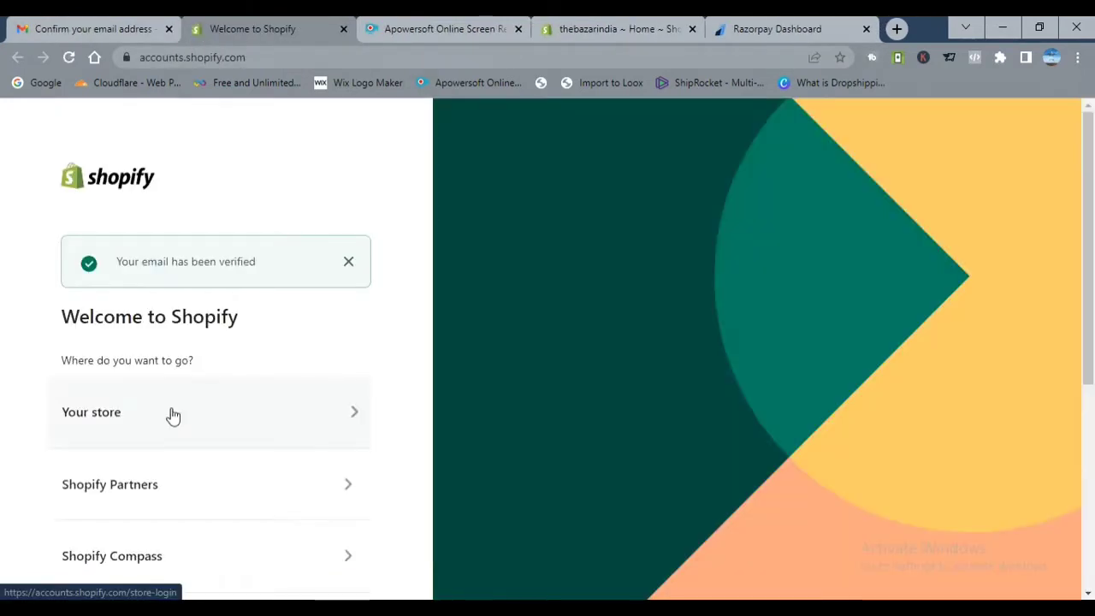
Step: Choose to go to your store and open the admin of the thebazarindia store
left_click(173, 414)
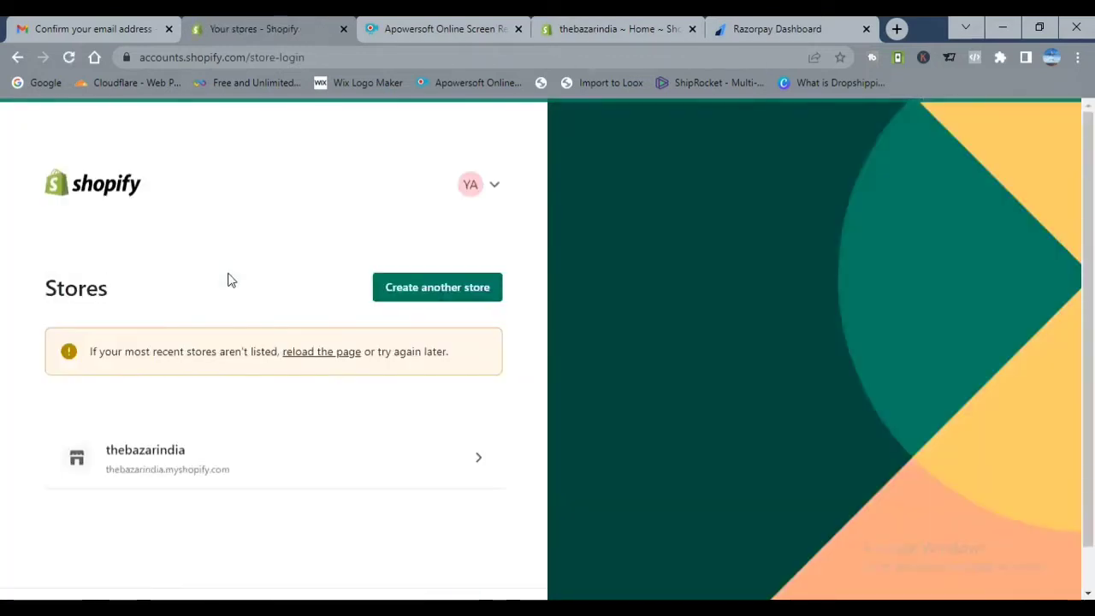
left_click(270, 468)
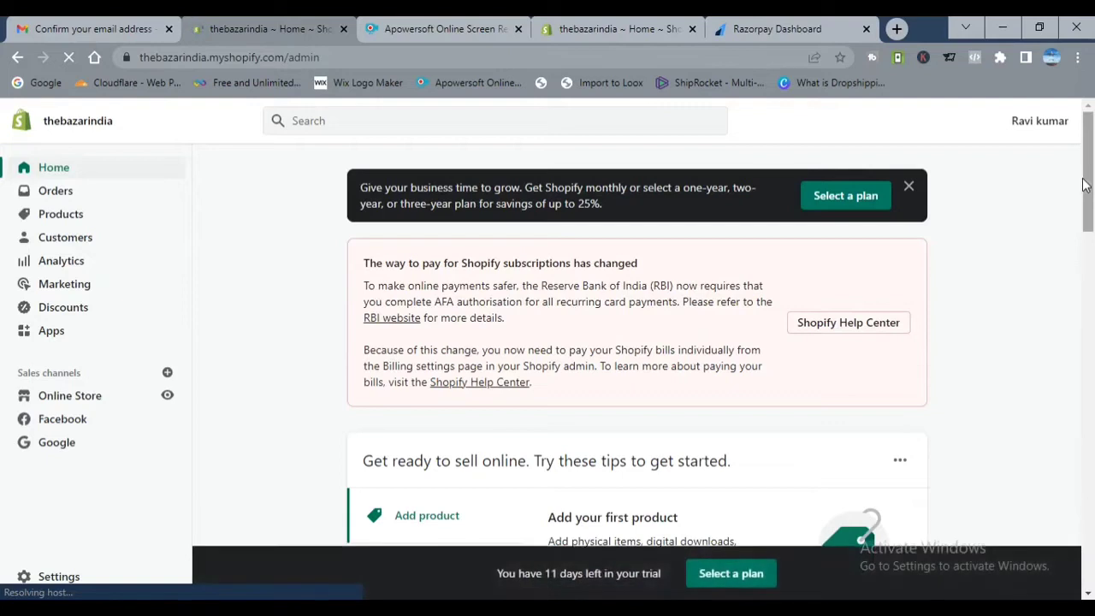
mouse_move(1093, 168)
left_mouse_down()
mouse_move(1093, 343)
mouse_move(1090, 154)
left_mouse_up()
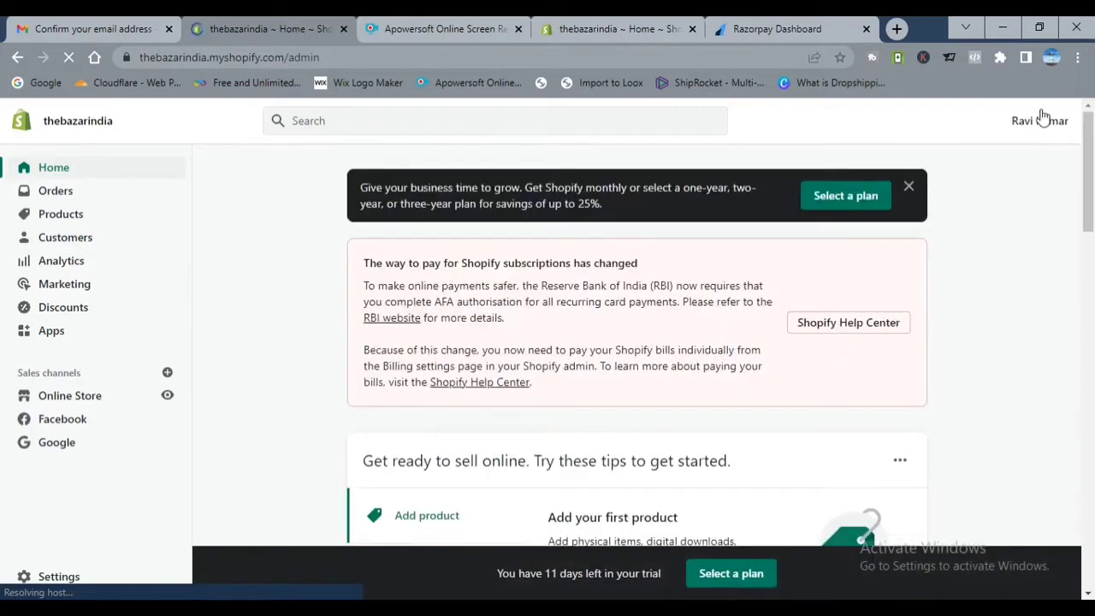
Step: Open the store settings, edit the basic information and select Other as the store industry
left_click(60, 577)
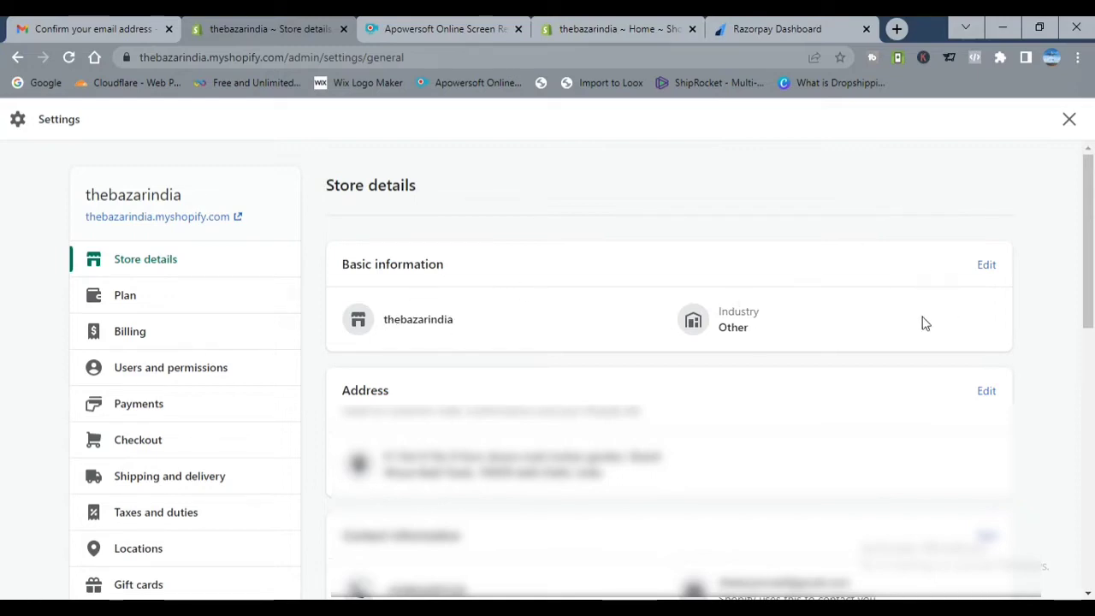
left_click(988, 267)
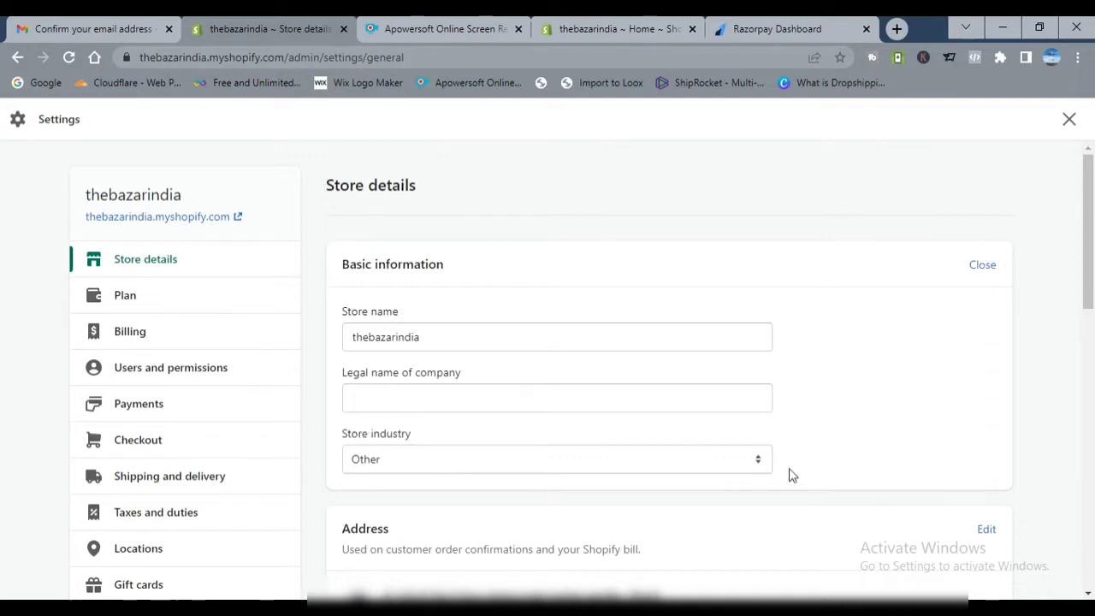
left_click(755, 460)
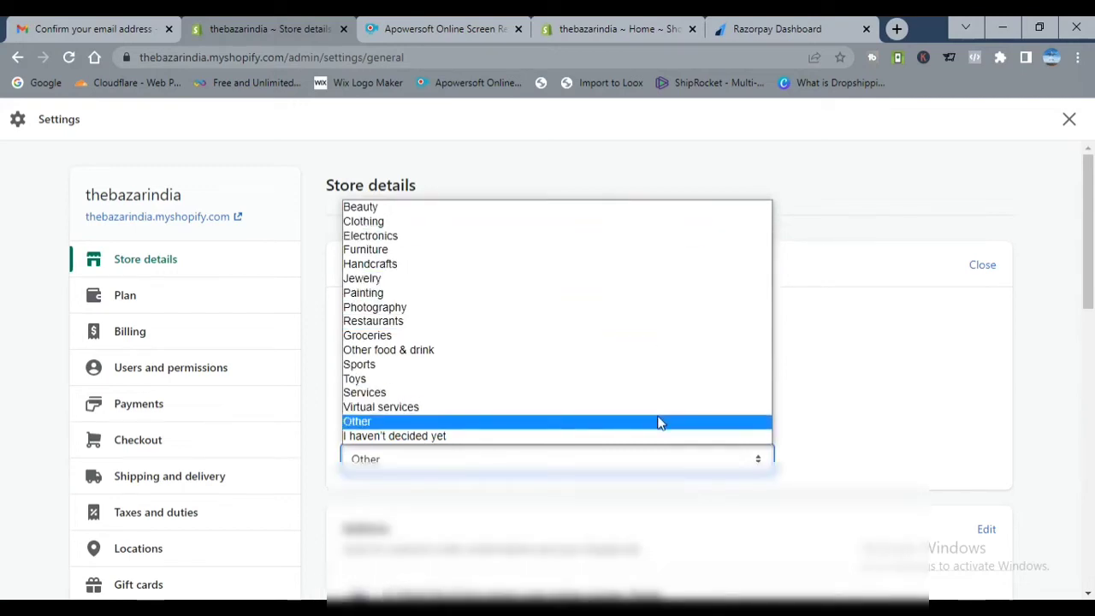
left_click(659, 422)
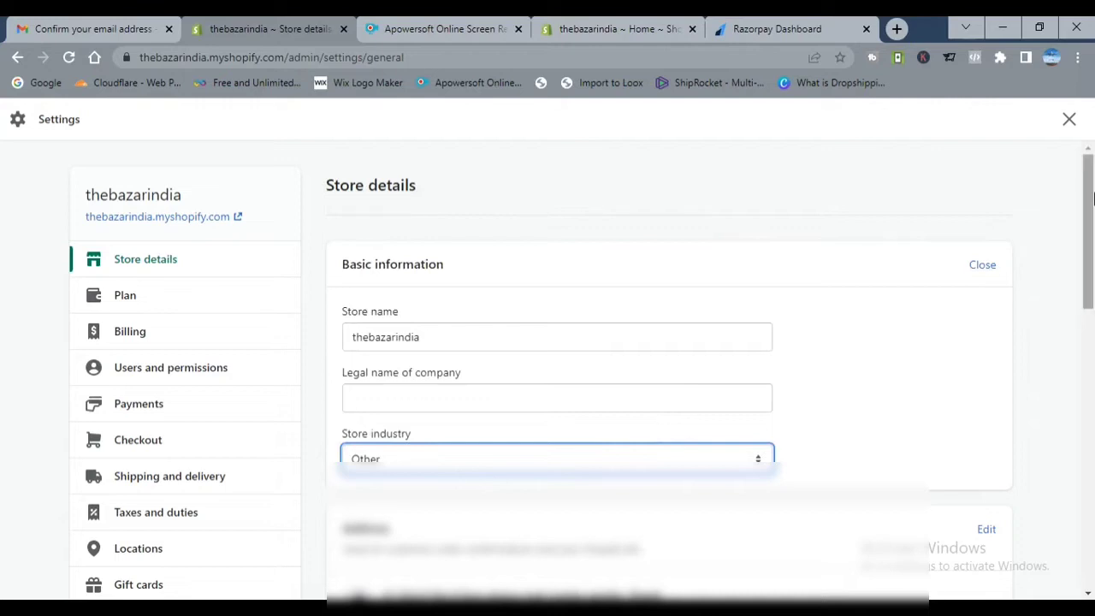
Step: Set the store's time zone to (GMT+05:30) Chennai, Kolkata, Mumbai, New Delhi under Standards and formats
scroll(1092, 198, "down", 1)
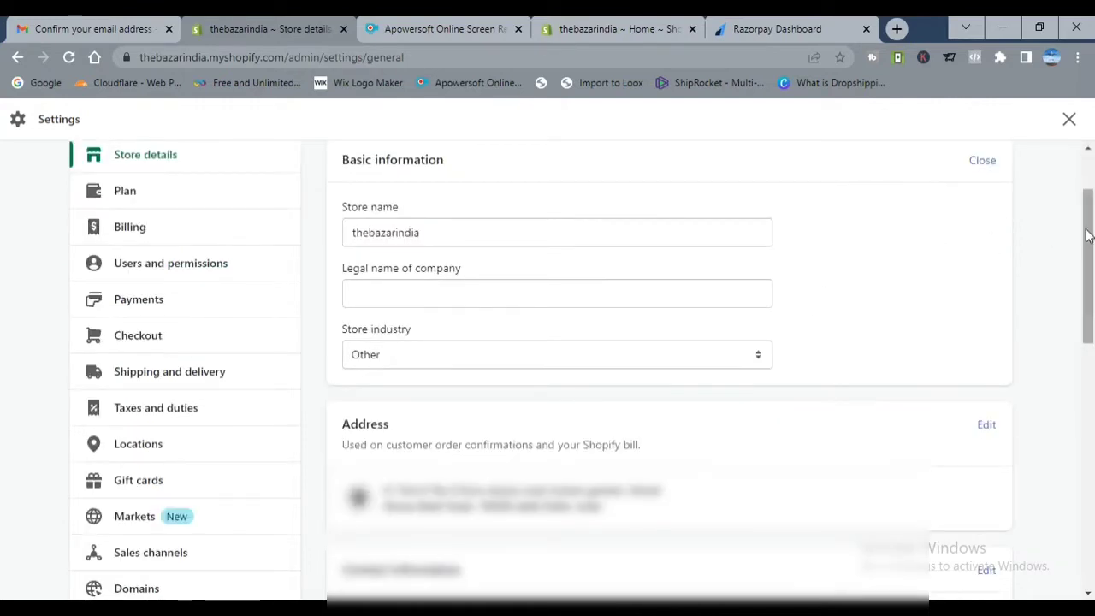
scroll(1091, 257, "down", 1)
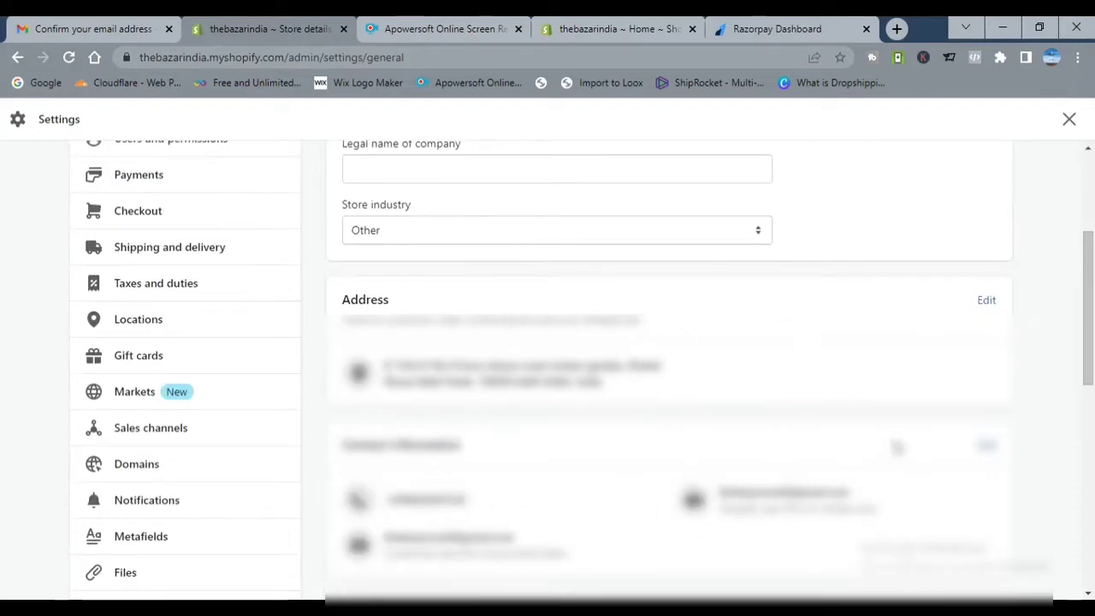
left_click_drag(1089, 293, 1092, 432)
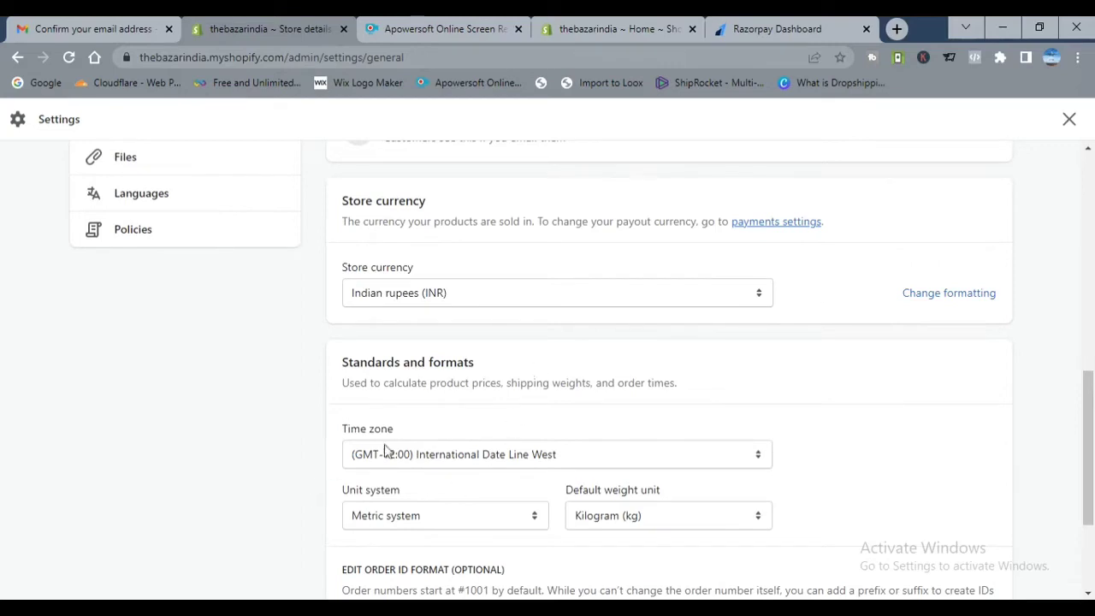
left_click(757, 458)
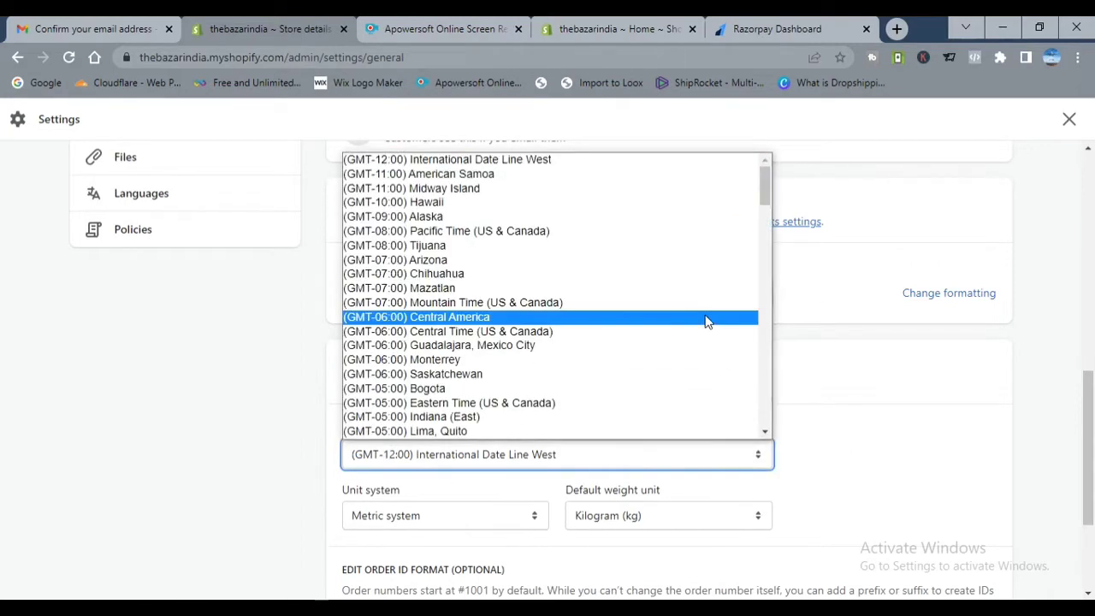
left_click_drag(762, 183, 769, 335)
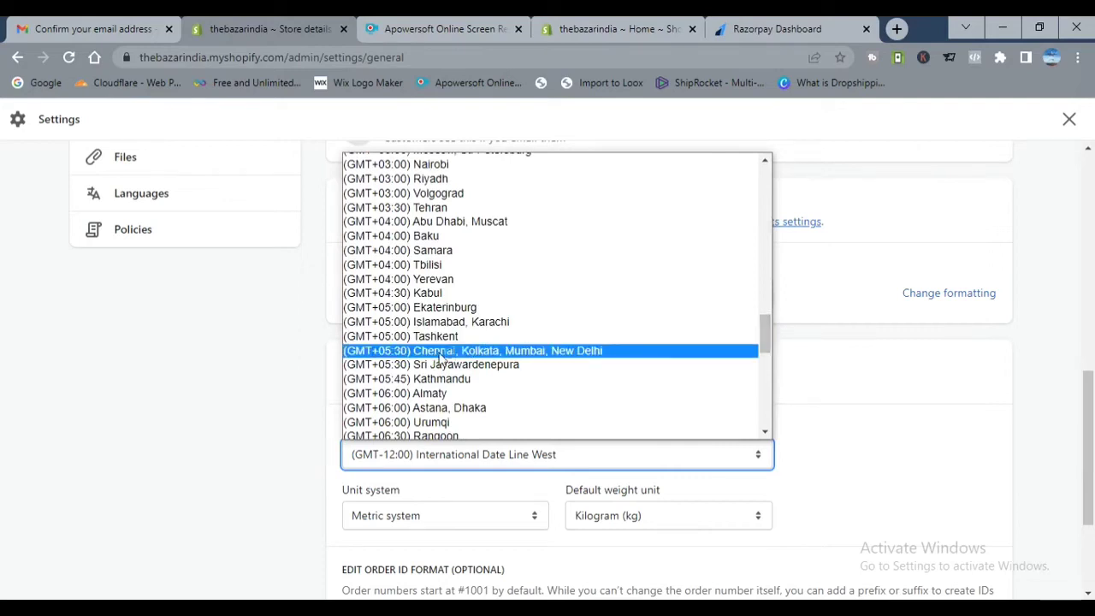
left_click(561, 354)
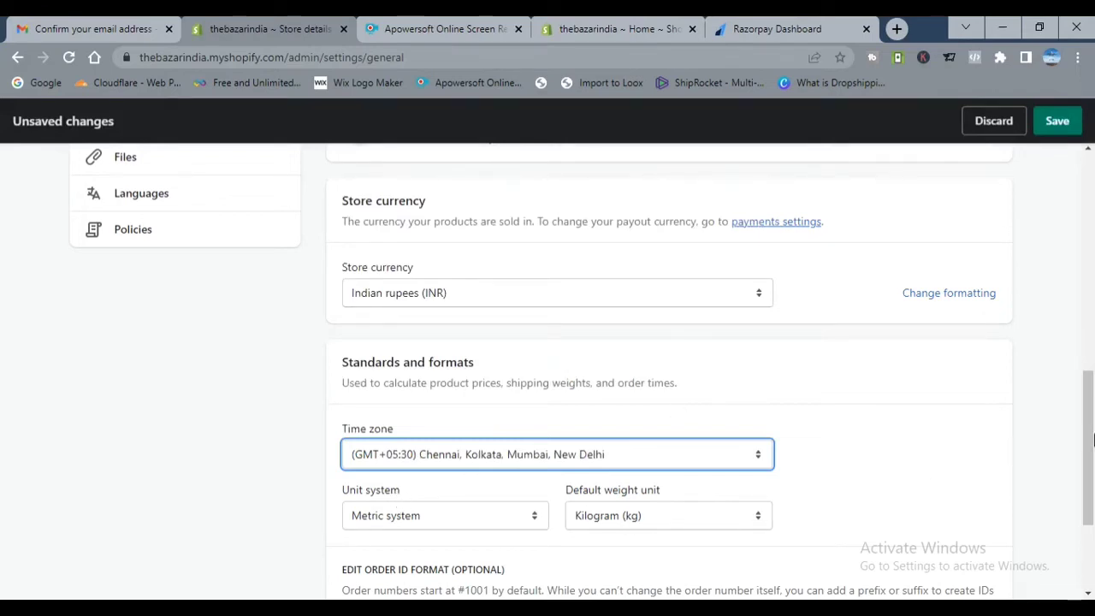
Step: Set the order ID prefix to #TB and save the store details
left_click_drag(1088, 438, 1092, 499)
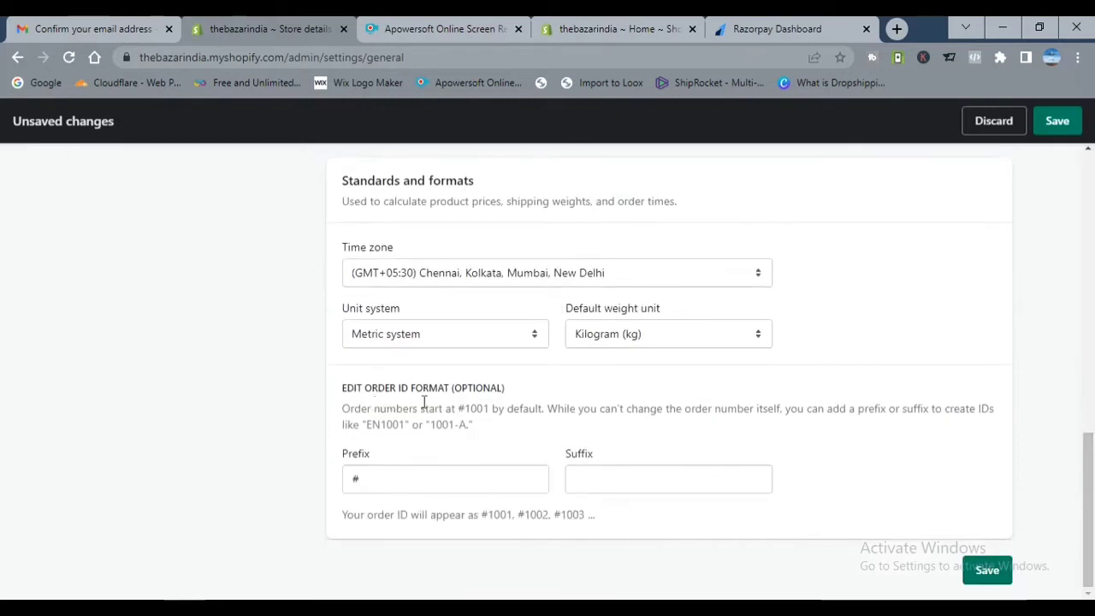
left_click(410, 477)
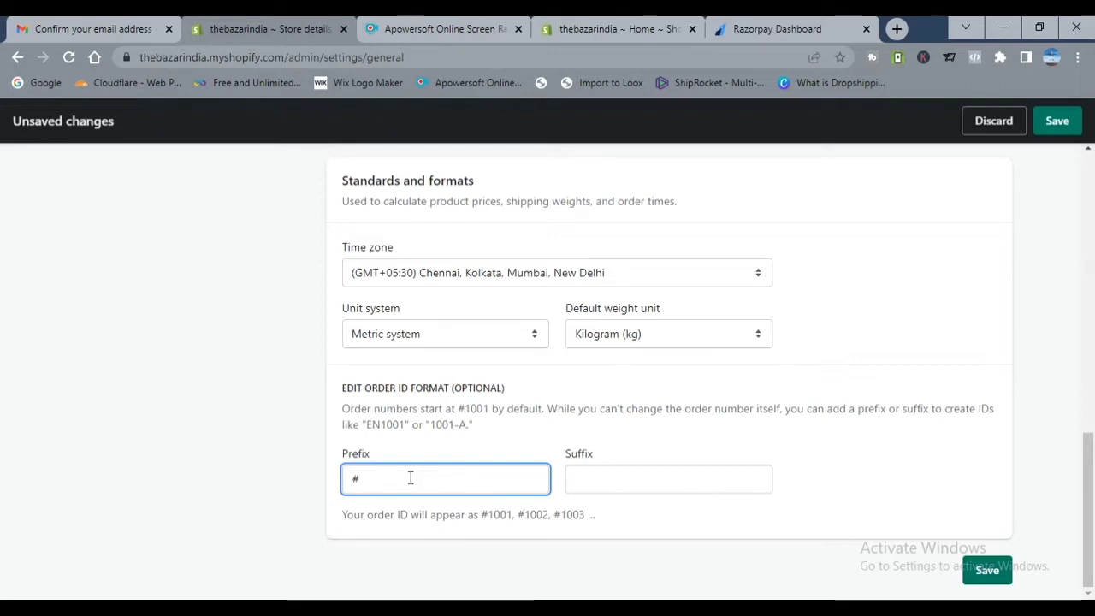
type("tb")
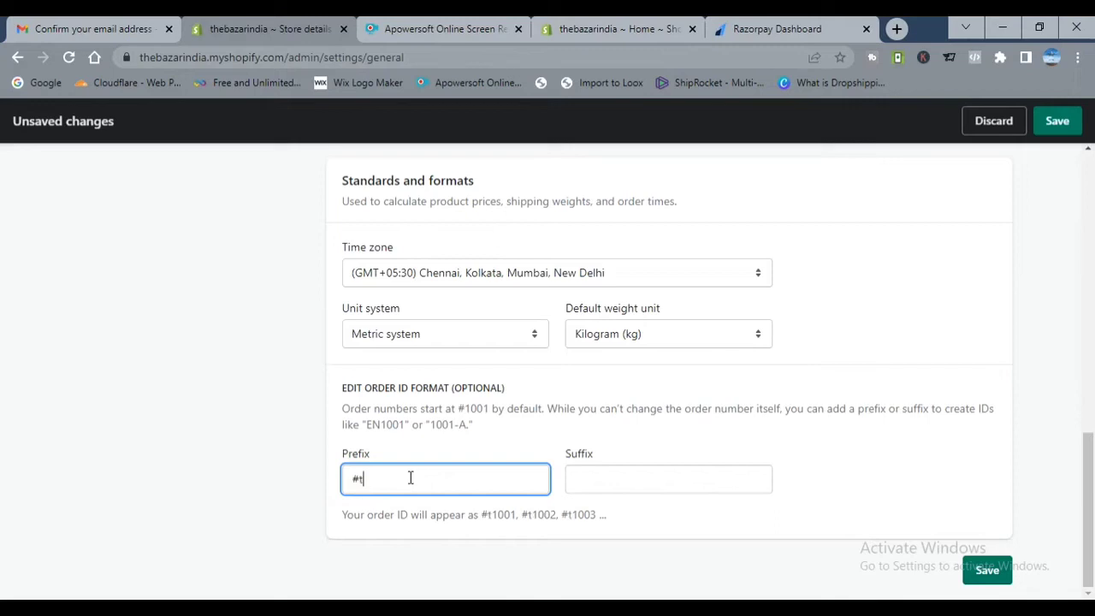
key("BackSpace")
key("BackSpace")
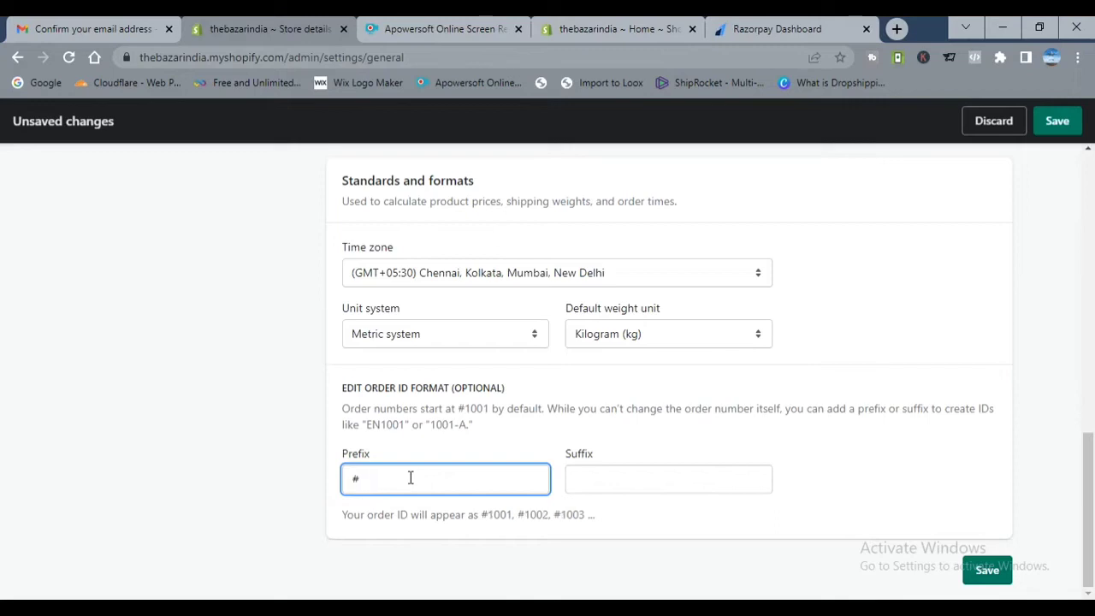
type("TB")
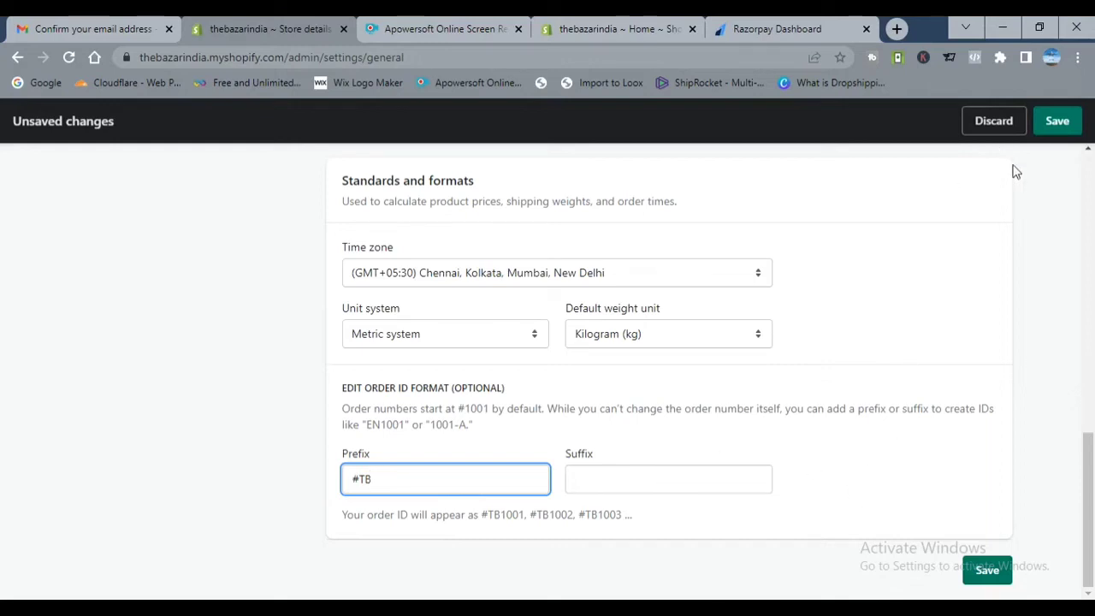
left_click_drag(1086, 484, 1091, 391)
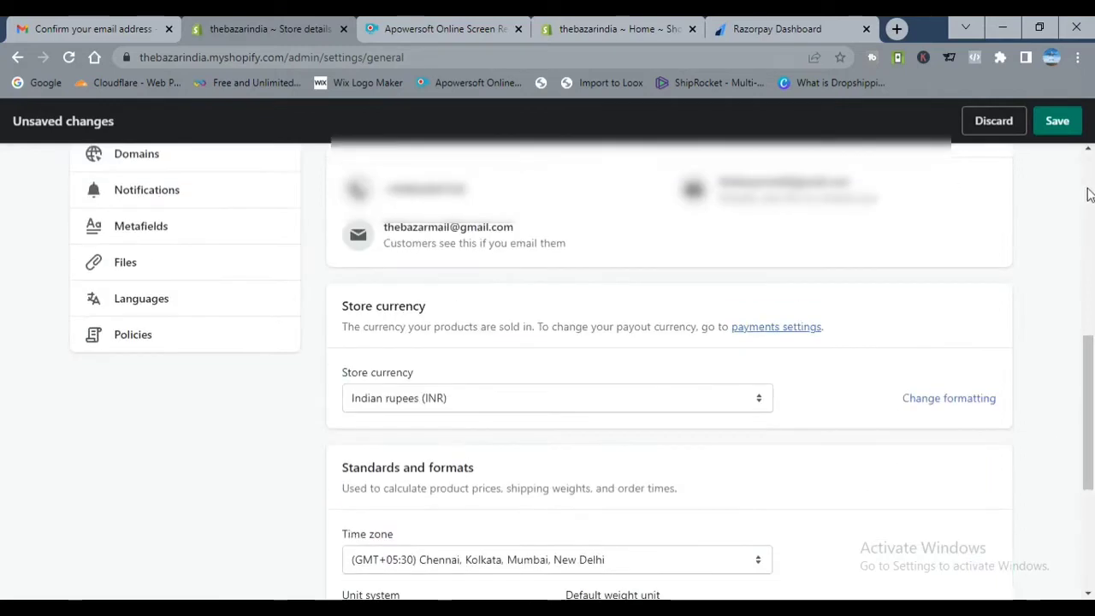
left_click(1059, 121)
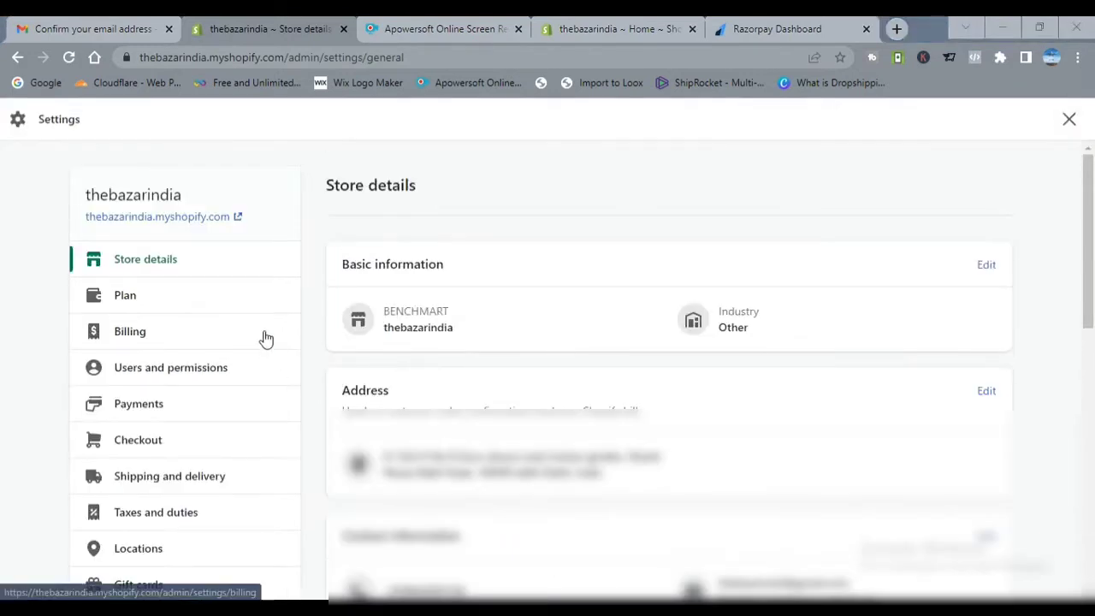
Step: Review the store's plan details, compare the prices and features of the available Shopify plans, and return to the plan settings
left_click(145, 293)
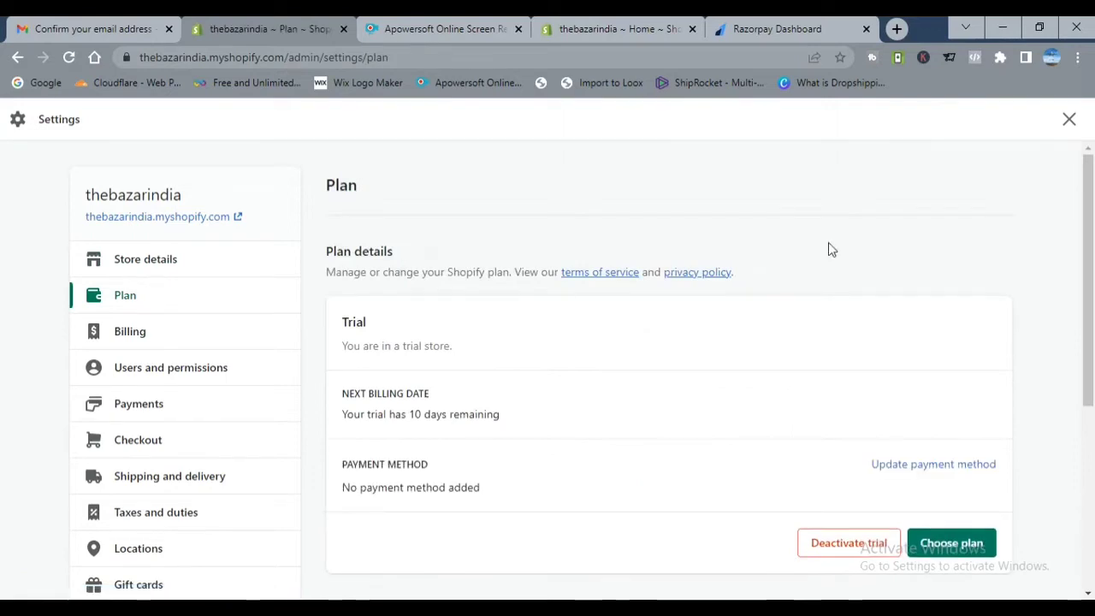
scroll(1091, 227, "down", 2)
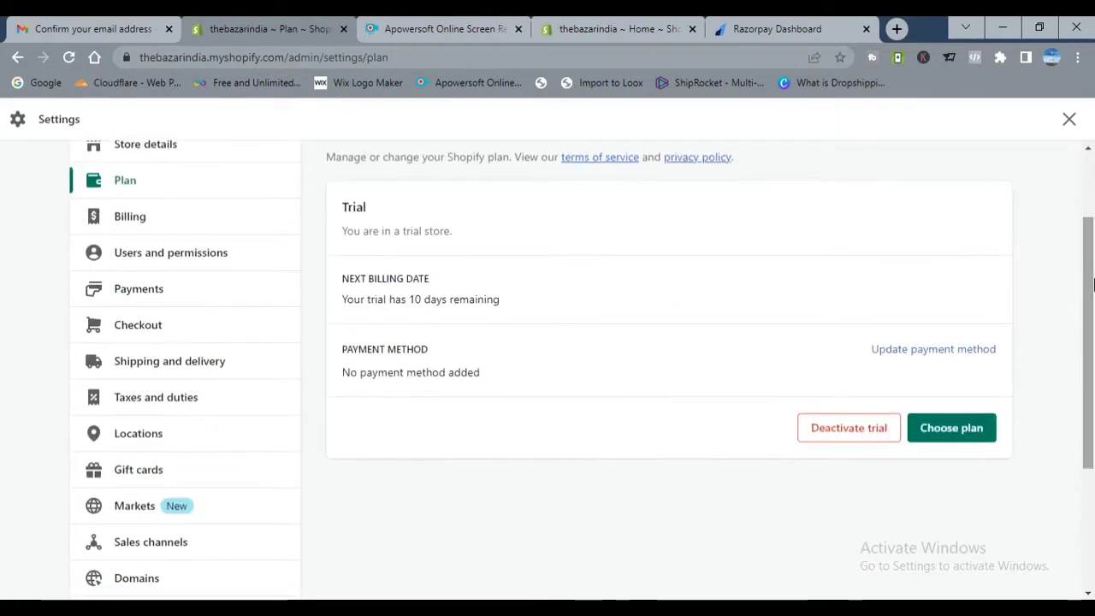
left_click(961, 441)
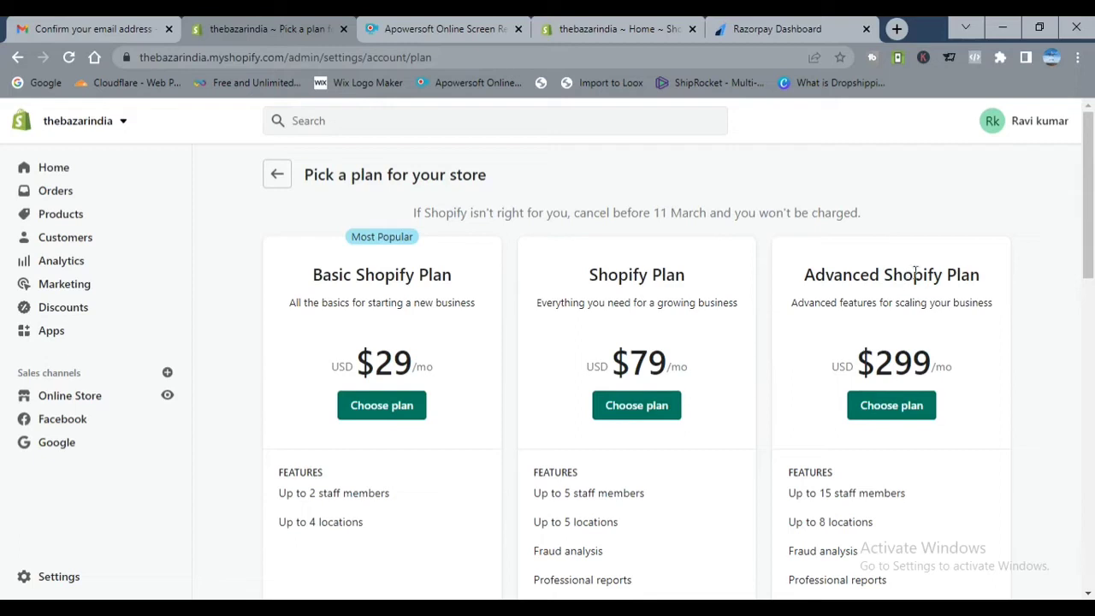
scroll(1093, 219, "down", 2)
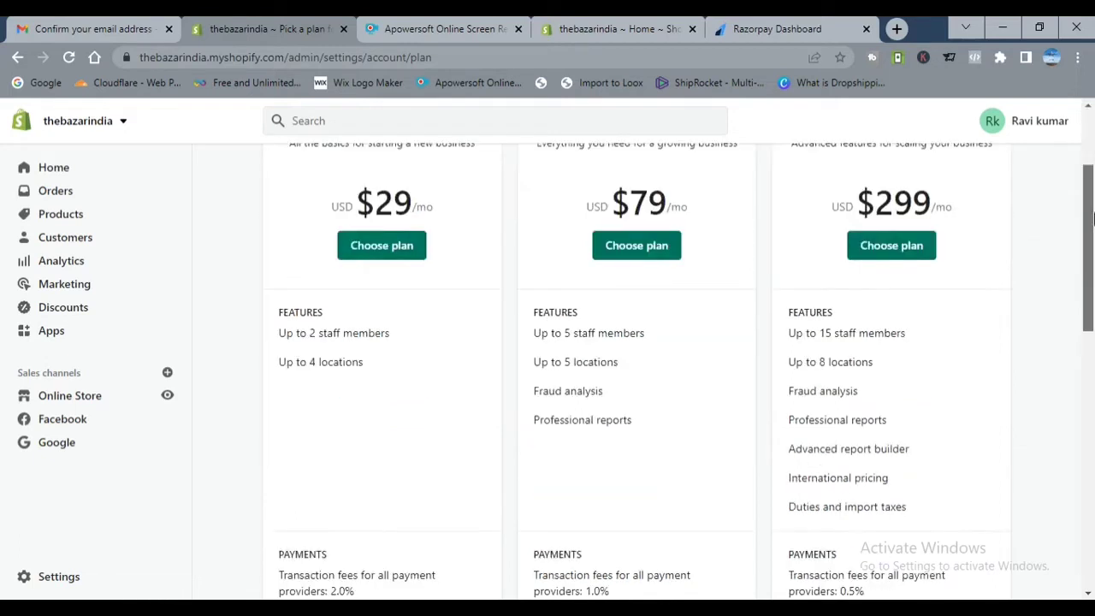
left_click_drag(1093, 219, 1073, 112)
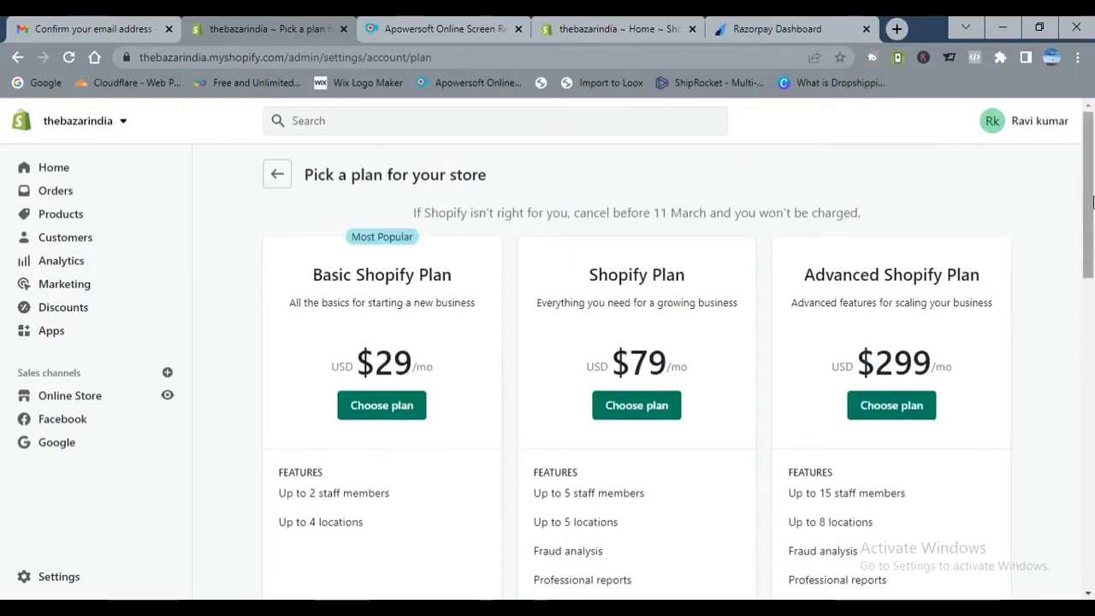
left_click_drag(1093, 201, 1067, 206)
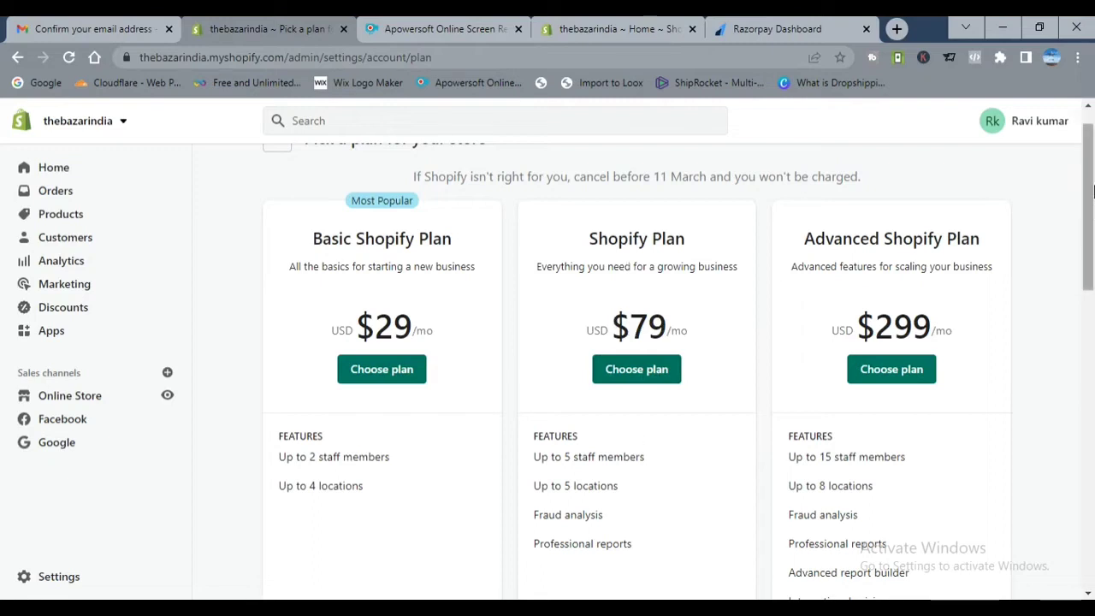
mouse_move(1092, 191)
left_mouse_down()
mouse_move(1092, 254)
mouse_move(1092, 178)
left_mouse_up()
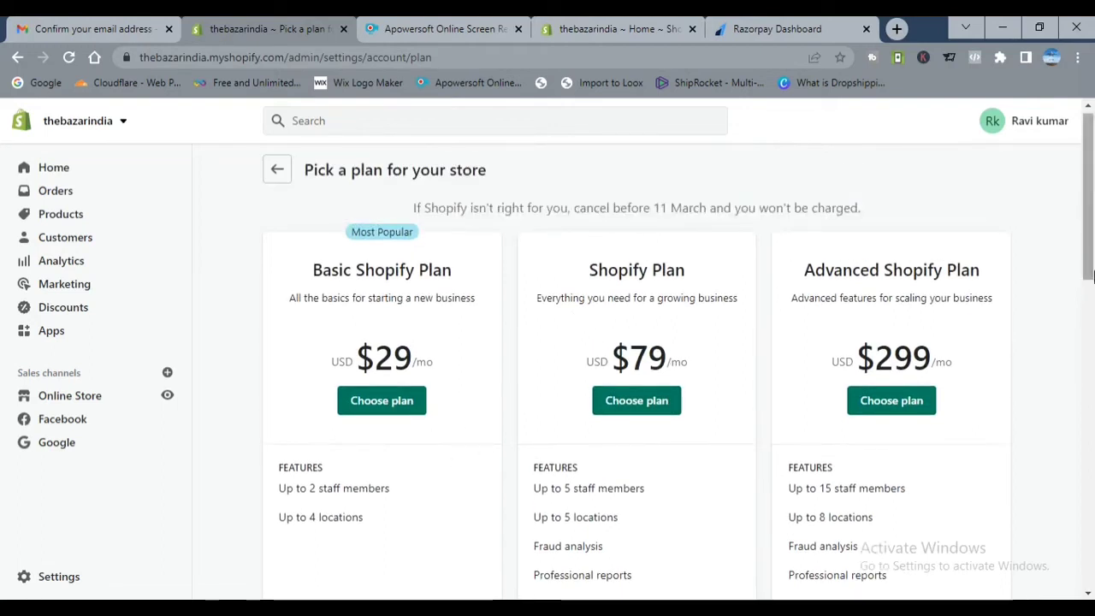
left_click_drag(1092, 220, 1071, 177)
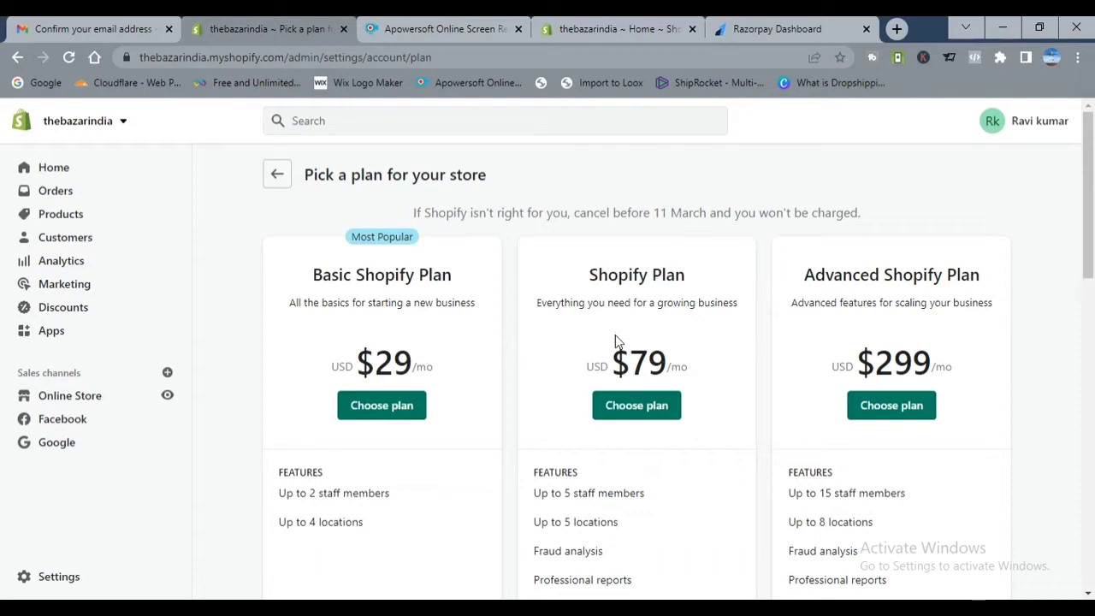
left_click(278, 175)
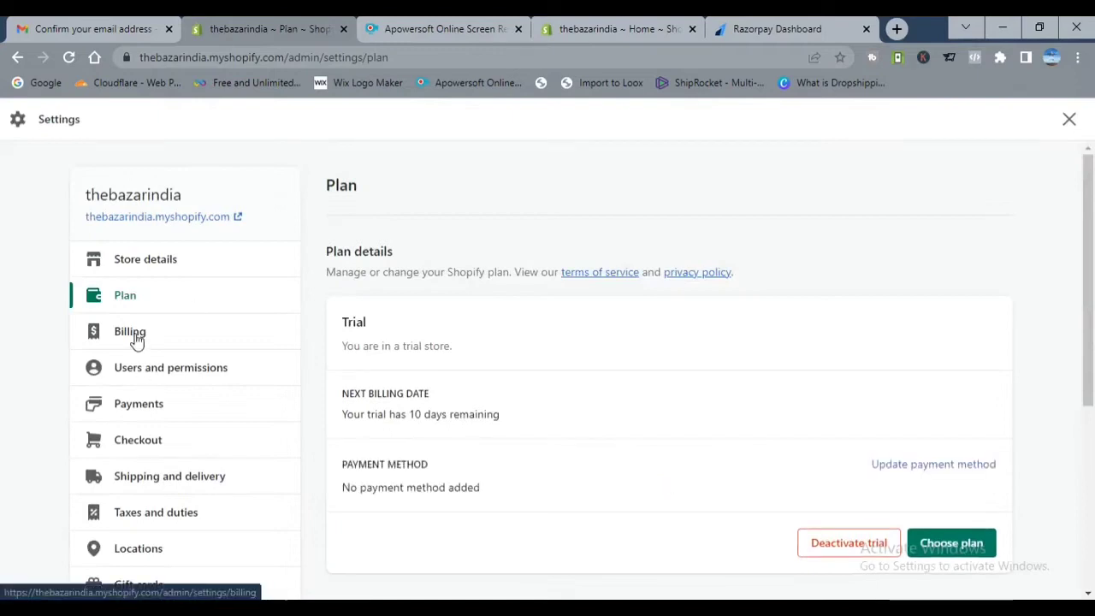
Step: Examine the store's billing settings, including payment methods, billing currency and subscriptions
left_click(134, 340)
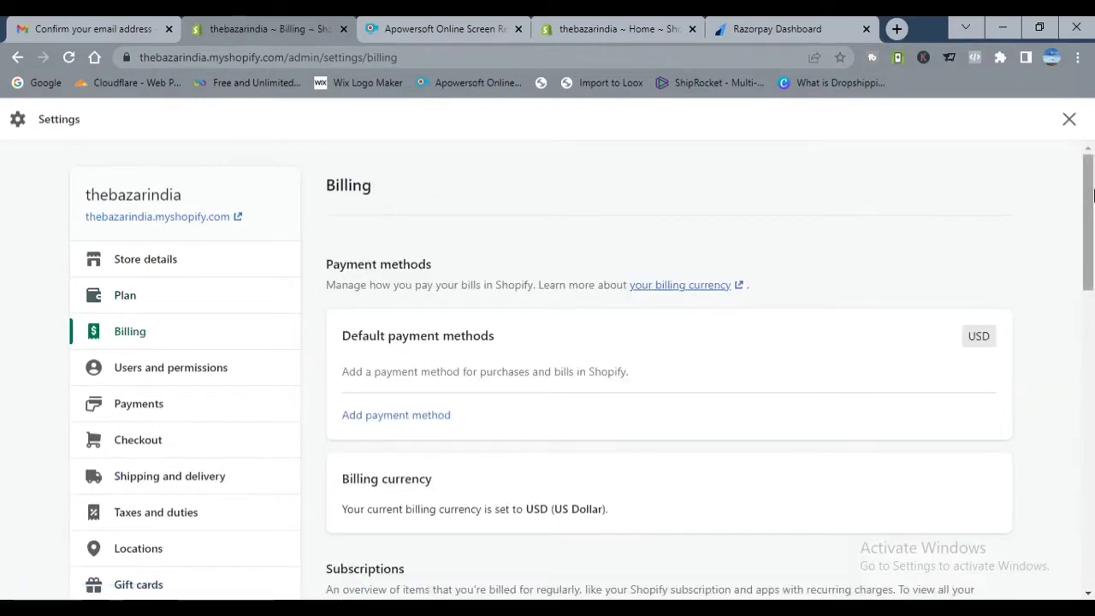
scroll(1092, 241, "down", 2)
left_click_drag(1092, 241, 1093, 197)
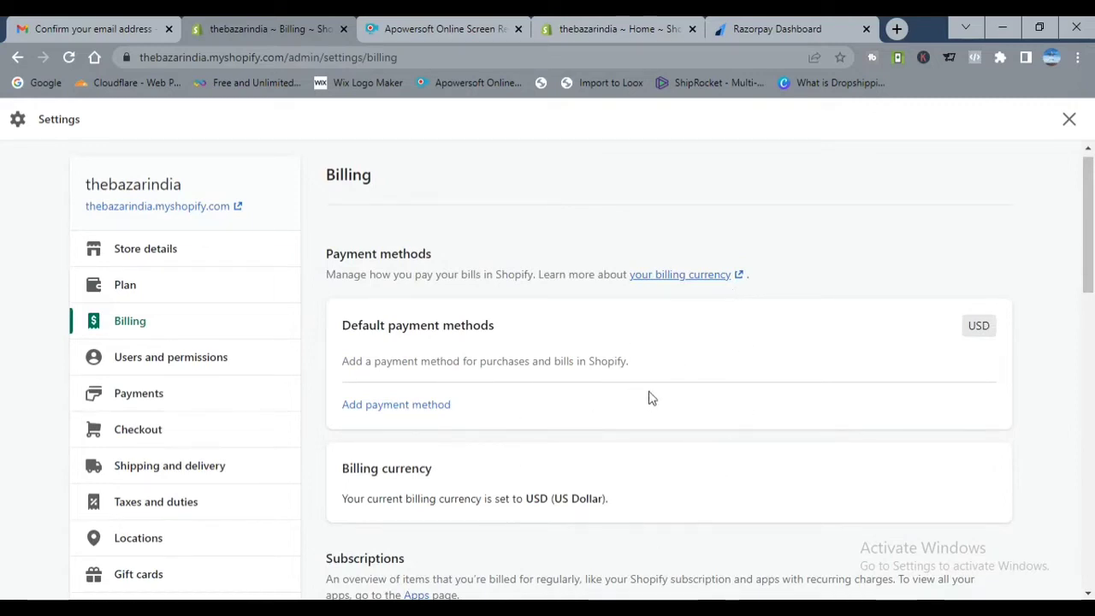
Step: Examine the store's users and permissions settings, including store owner, staff, collaborators and login services
left_click(170, 360)
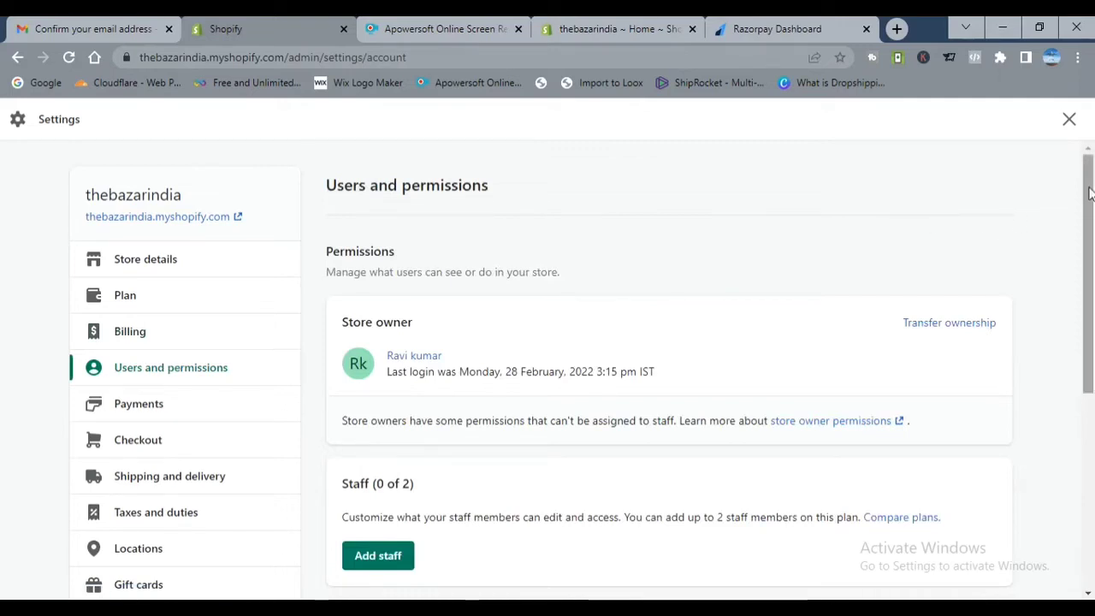
scroll(1088, 192, "down", 3)
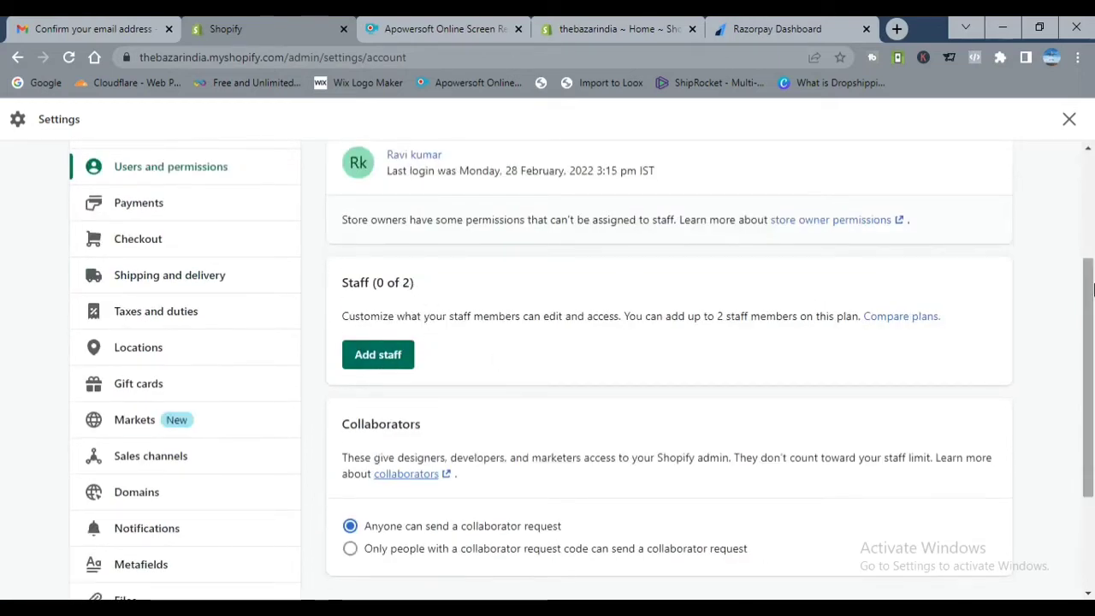
scroll(1091, 308, "down", 1)
left_click_drag(1092, 306, 1092, 407)
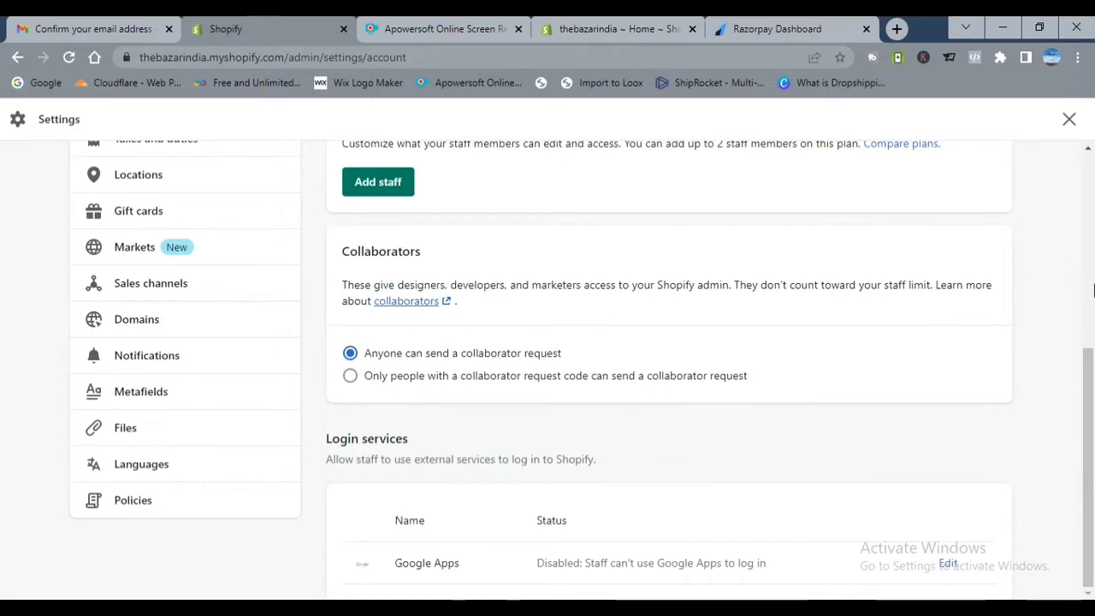
scroll(1092, 287, "up", 3)
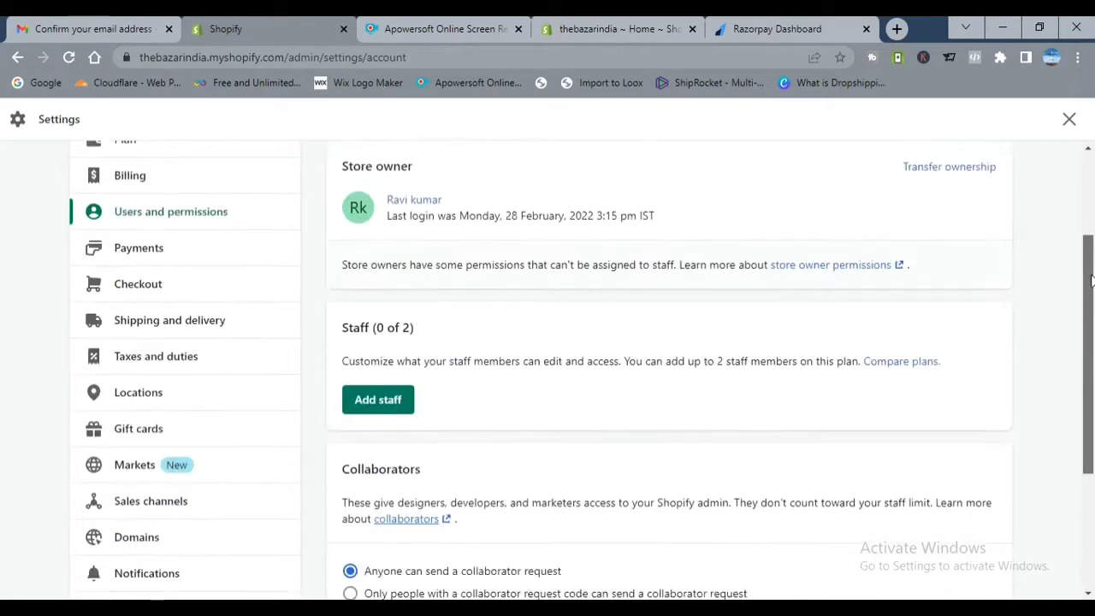
scroll(1091, 280, "up", 1)
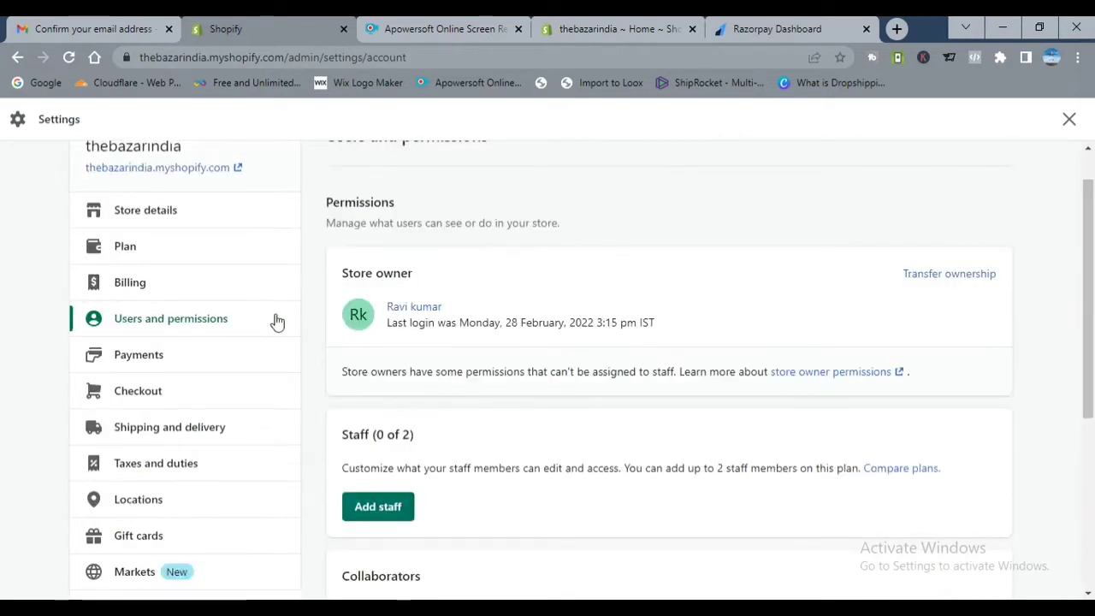
Step: In the payment settings, choose Razorpay (Cards, UPI, NetBanking, Wallets, Paypal) from the alternative payment providers as an additional payment method
left_click(147, 363)
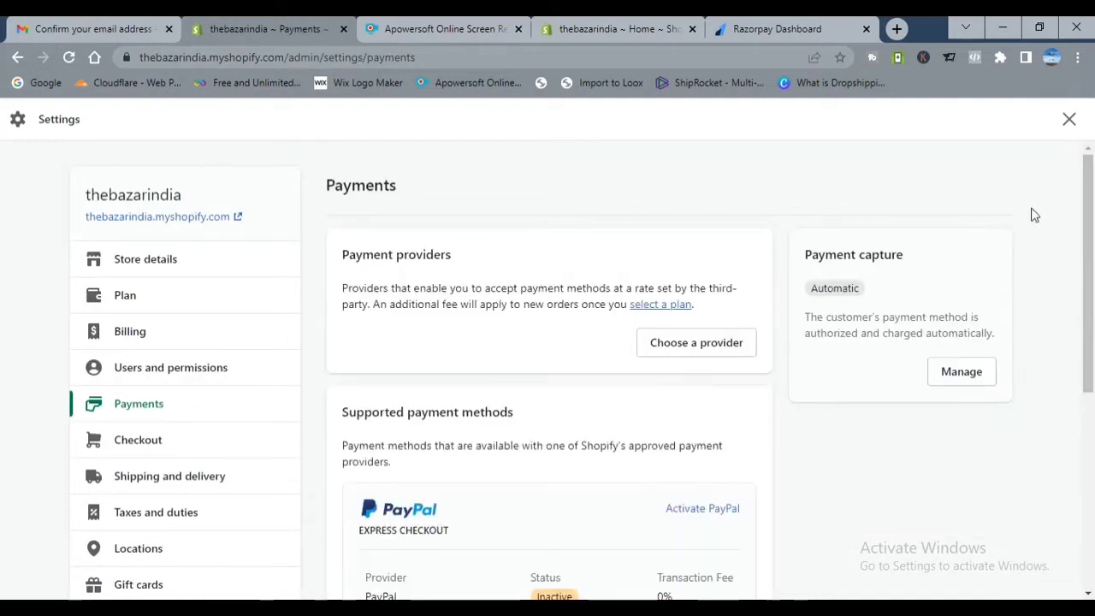
scroll(1093, 218, "down", 1)
scroll(1093, 218, "down", 3)
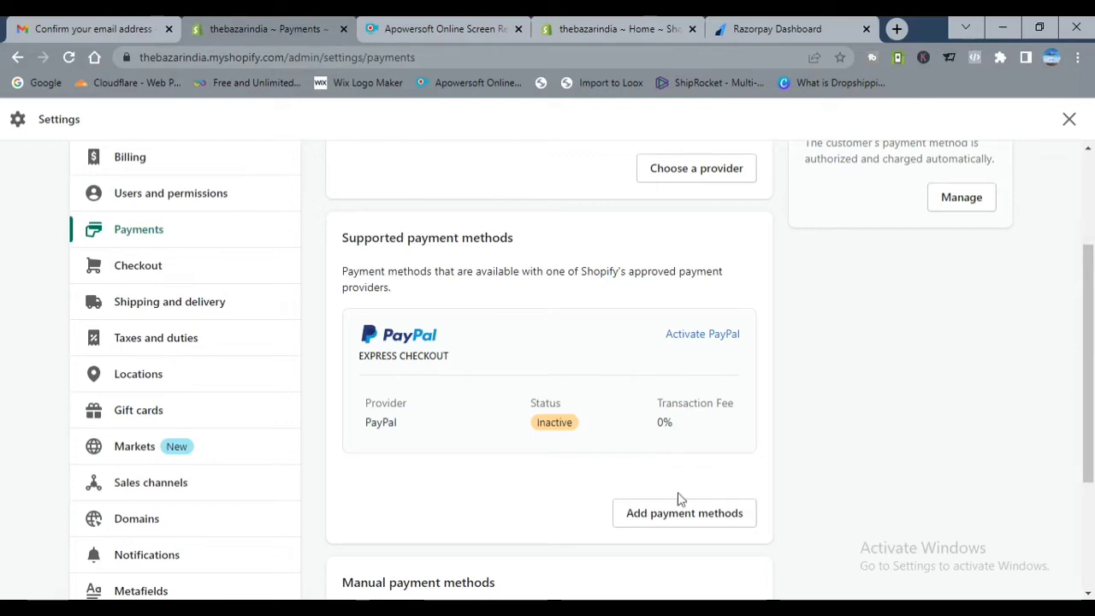
left_click(684, 513)
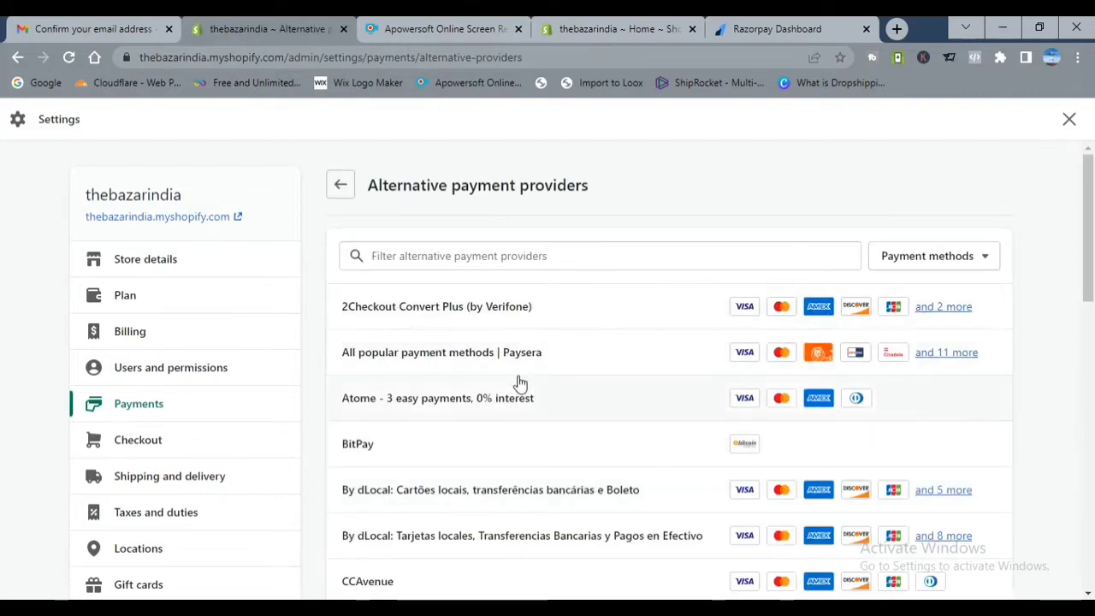
left_click_drag(1089, 197, 1091, 479)
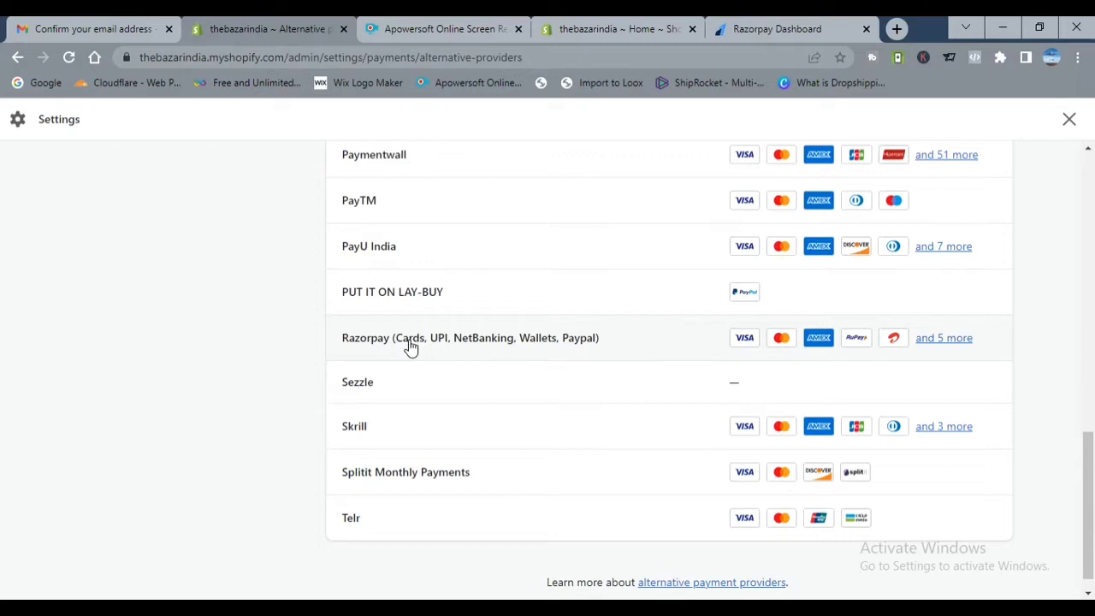
left_click(511, 336)
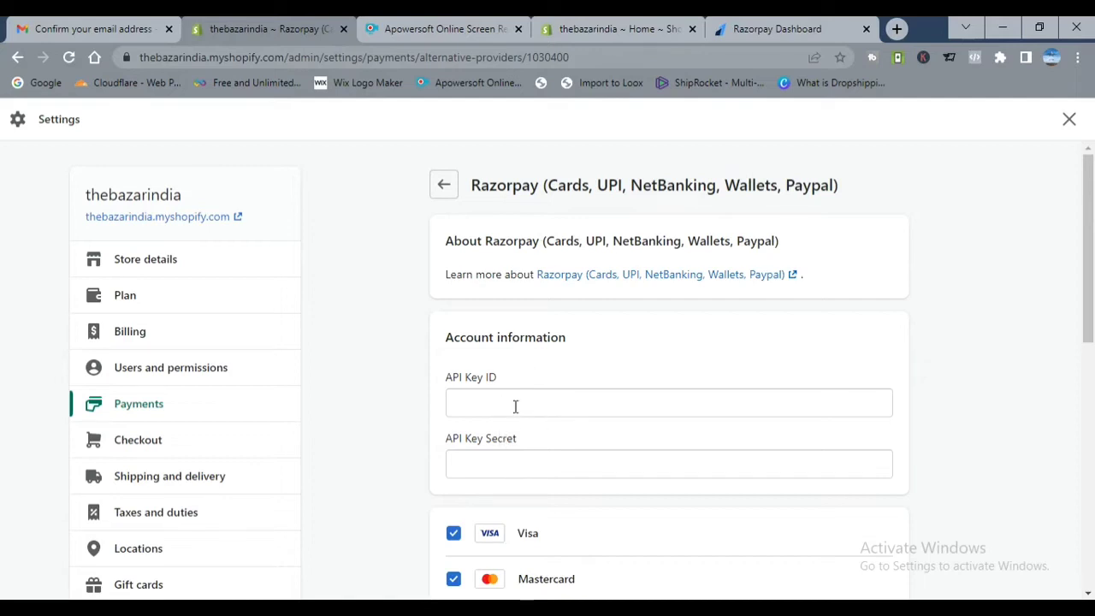
Step: Switch to the Razorpay Dashboard and open the API keys in its settings
left_click(778, 29)
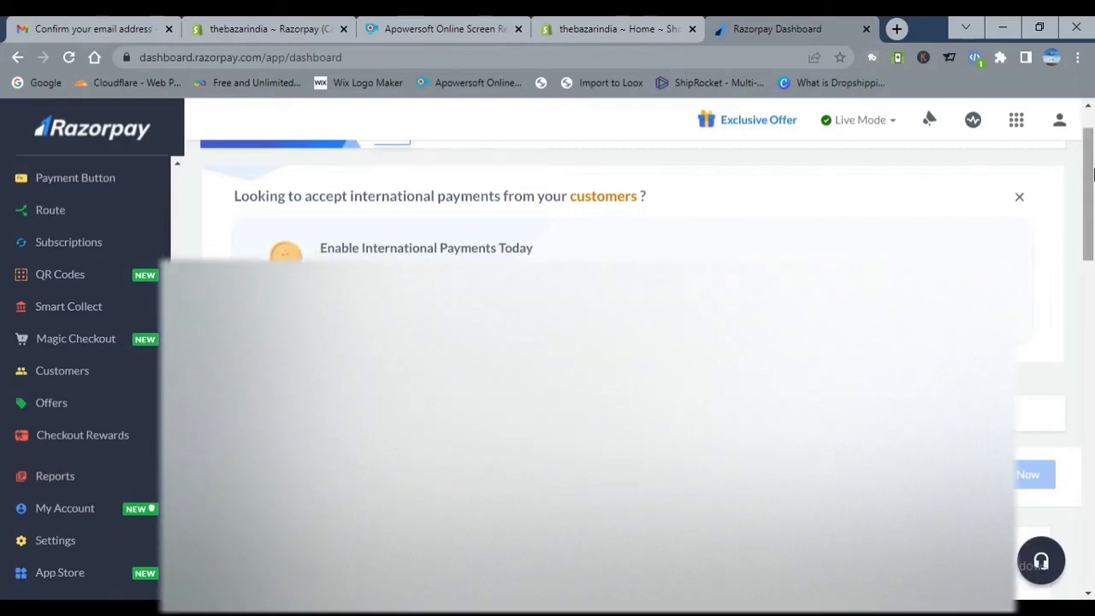
mouse_move(1091, 146)
left_mouse_down()
mouse_move(1092, 243)
mouse_move(1090, 136)
left_mouse_up()
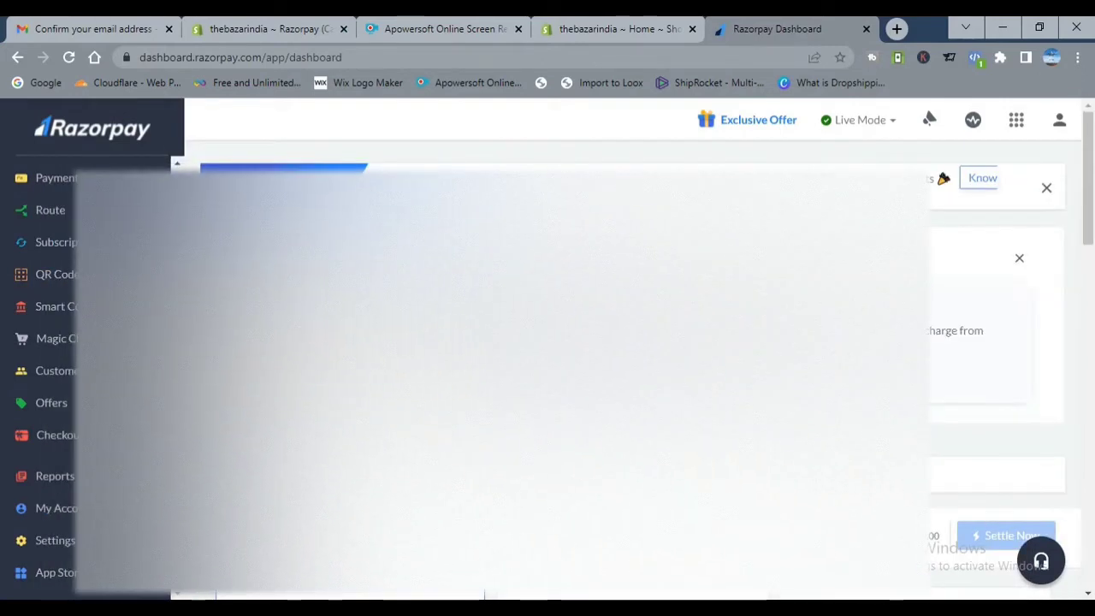
left_click(65, 546)
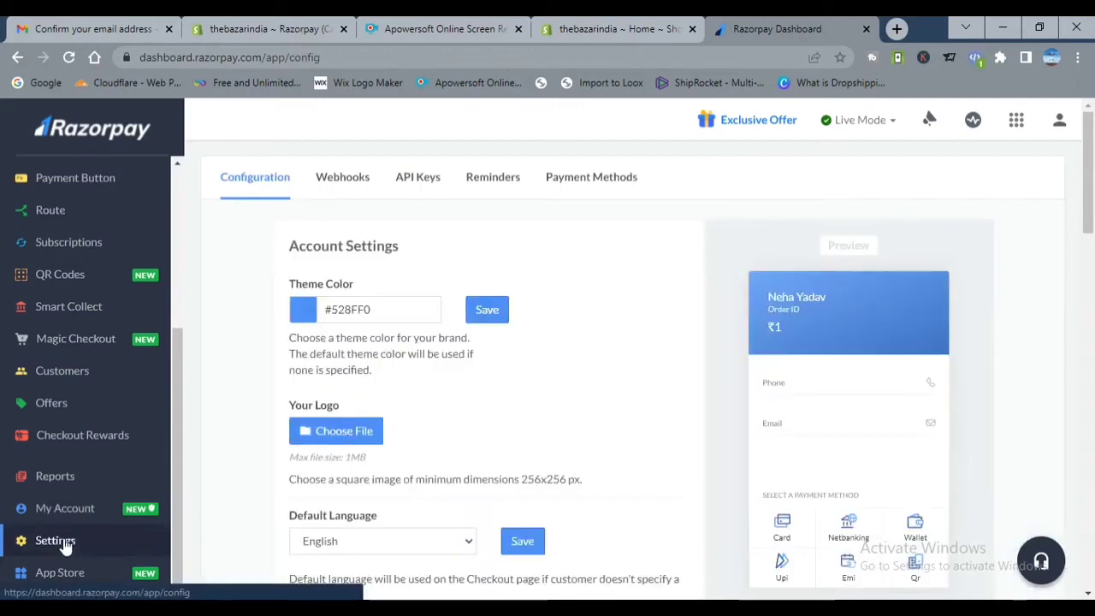
left_click(427, 186)
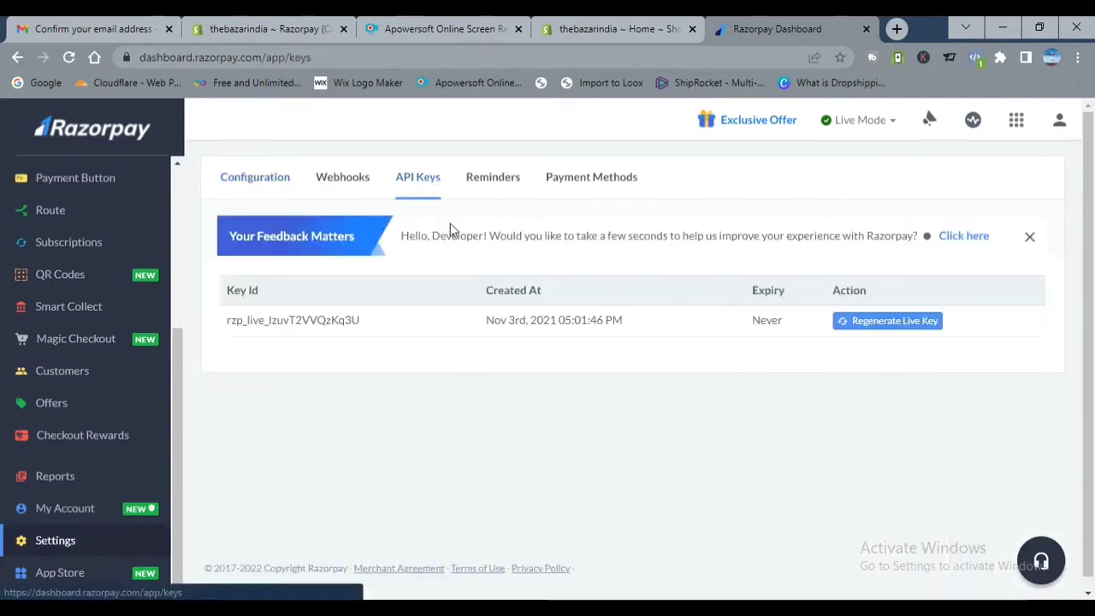
Step: Regenerate the live API key, verifying the mobile number with the OTP code and de-activating the old key in 24 hours
double_click(300, 321)
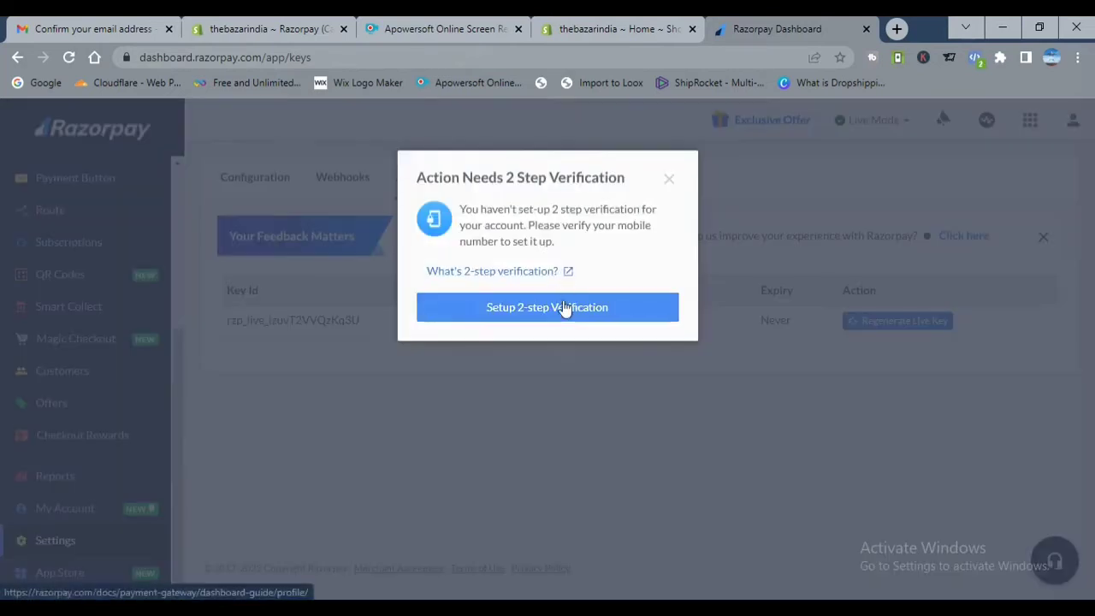
left_click(562, 308)
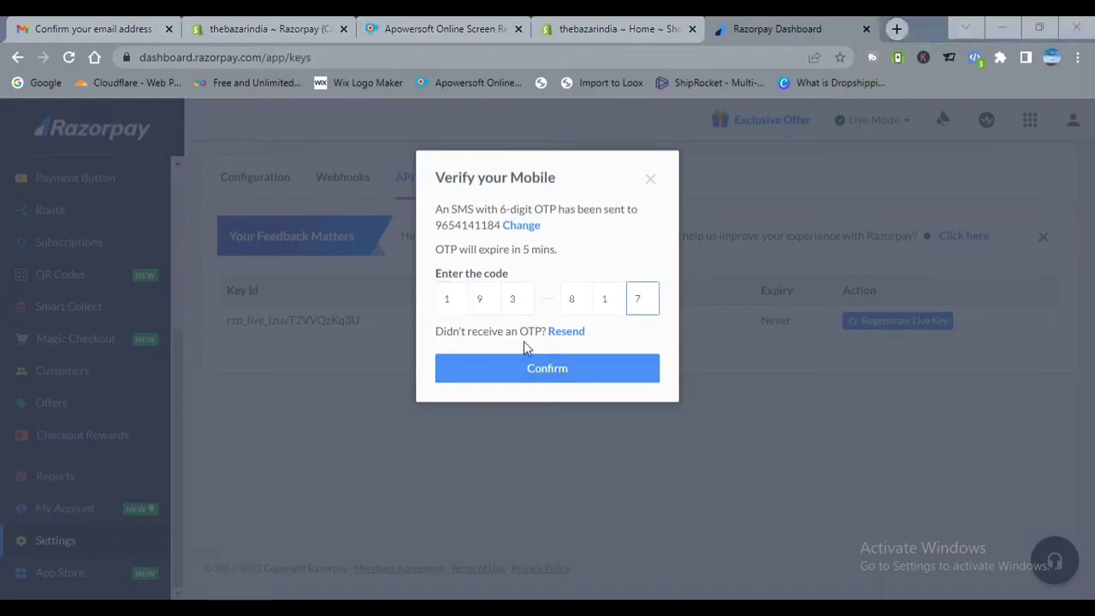
left_click(525, 367)
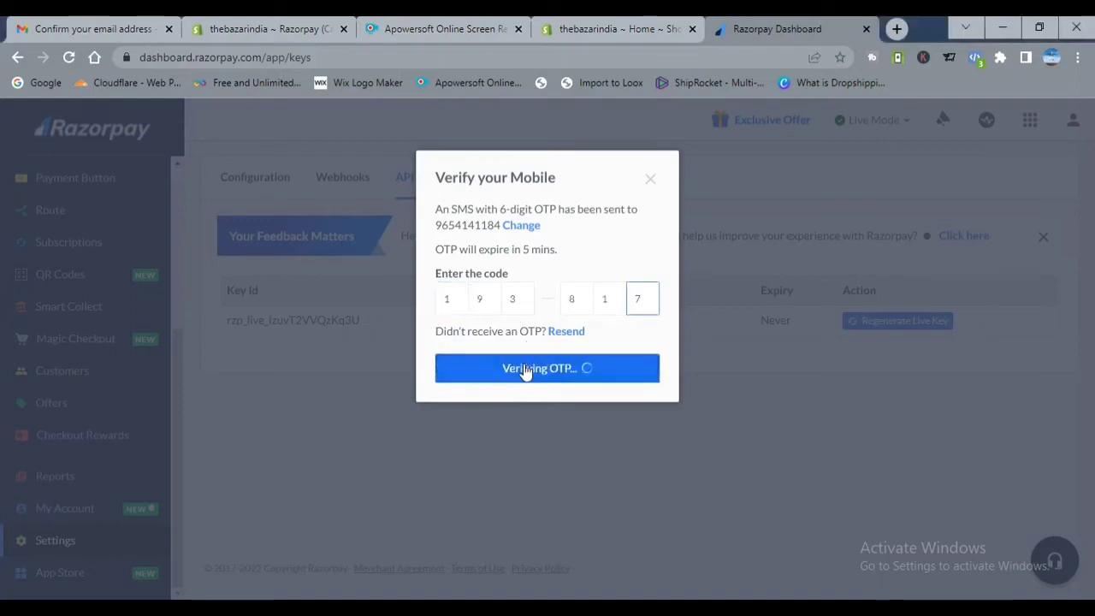
left_click(443, 263)
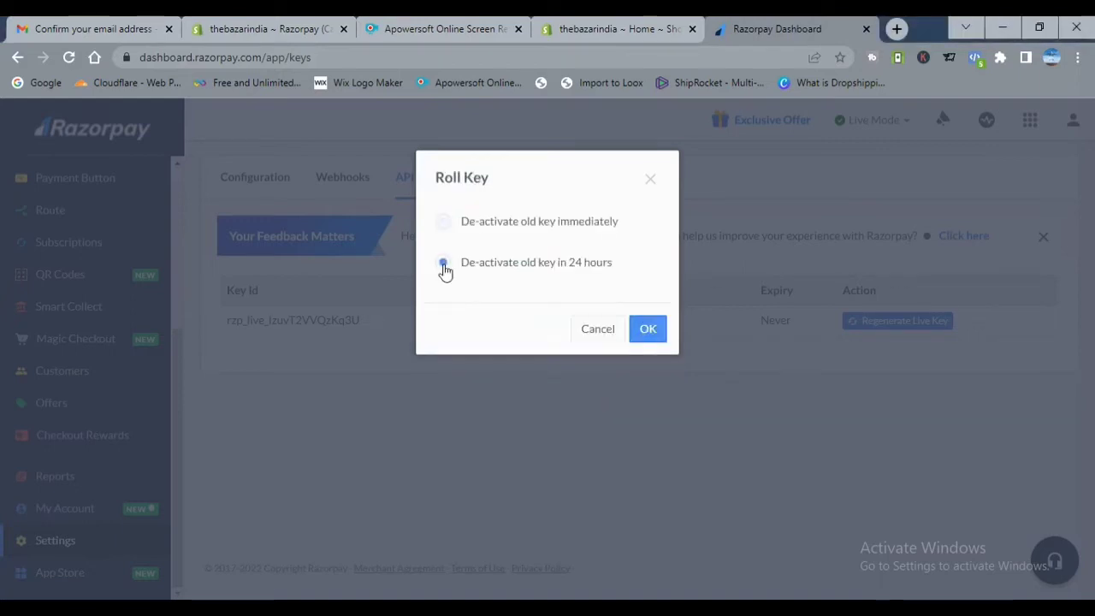
left_click(648, 330)
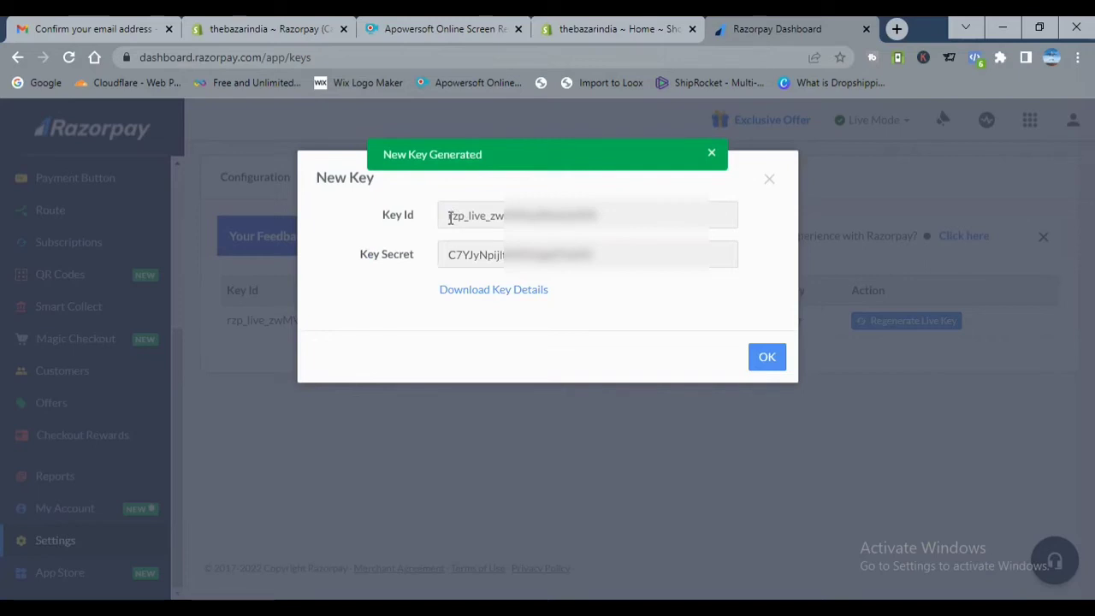
Step: Copy the new key ID and key secret from Razorpay into the API Key ID and API Key Secret fields in Shopify
left_click_drag(450, 217, 626, 201)
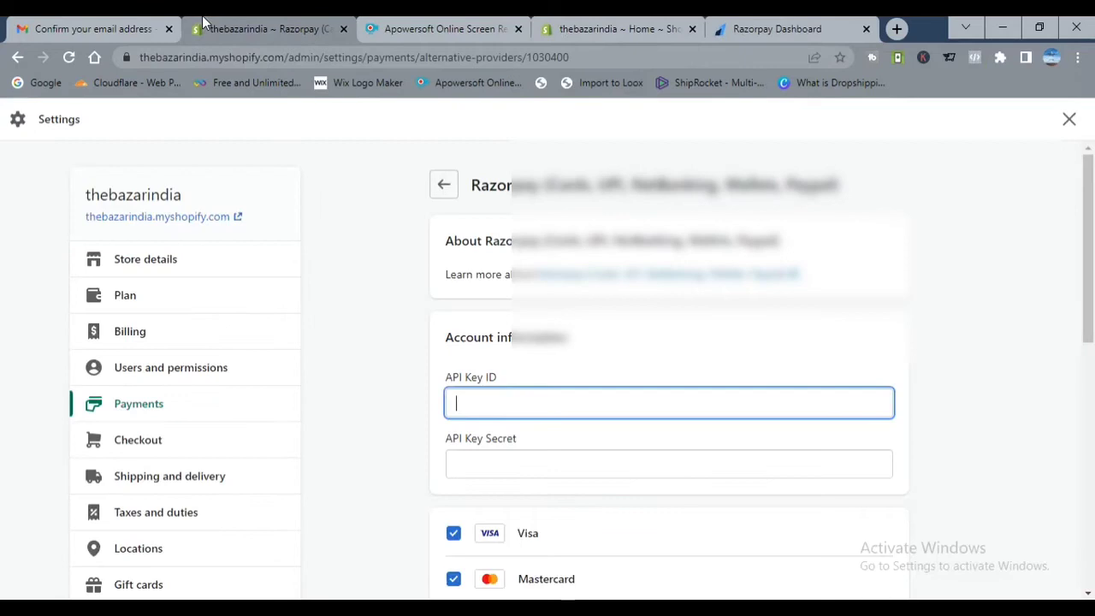
left_click(257, 28)
key("ctrl+v")
left_click(777, 29)
left_click_drag(451, 254, 640, 239)
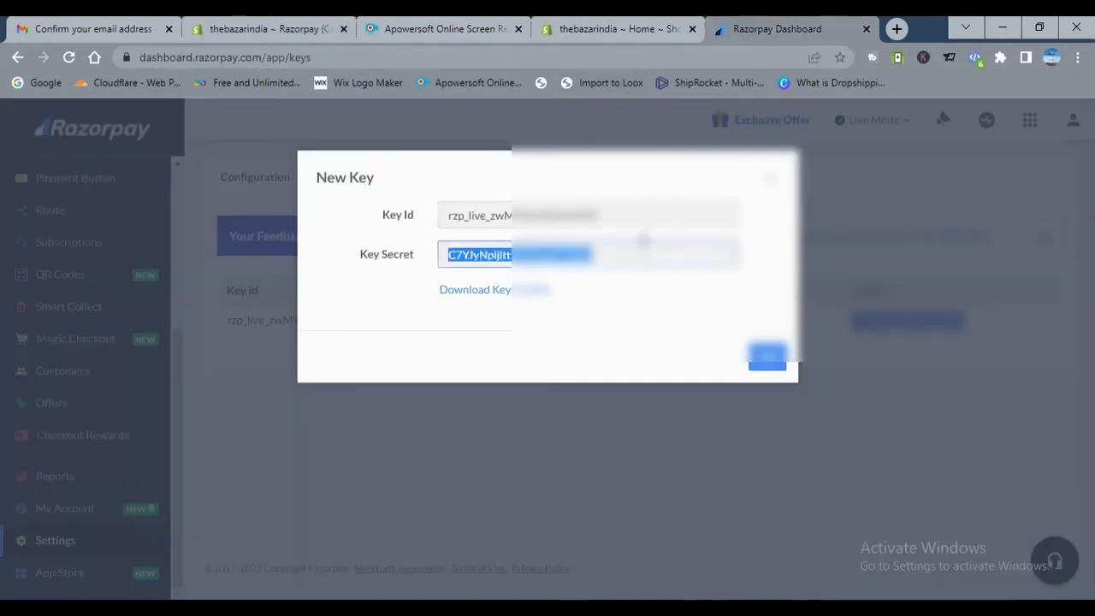
left_click(281, 25)
left_click(545, 462)
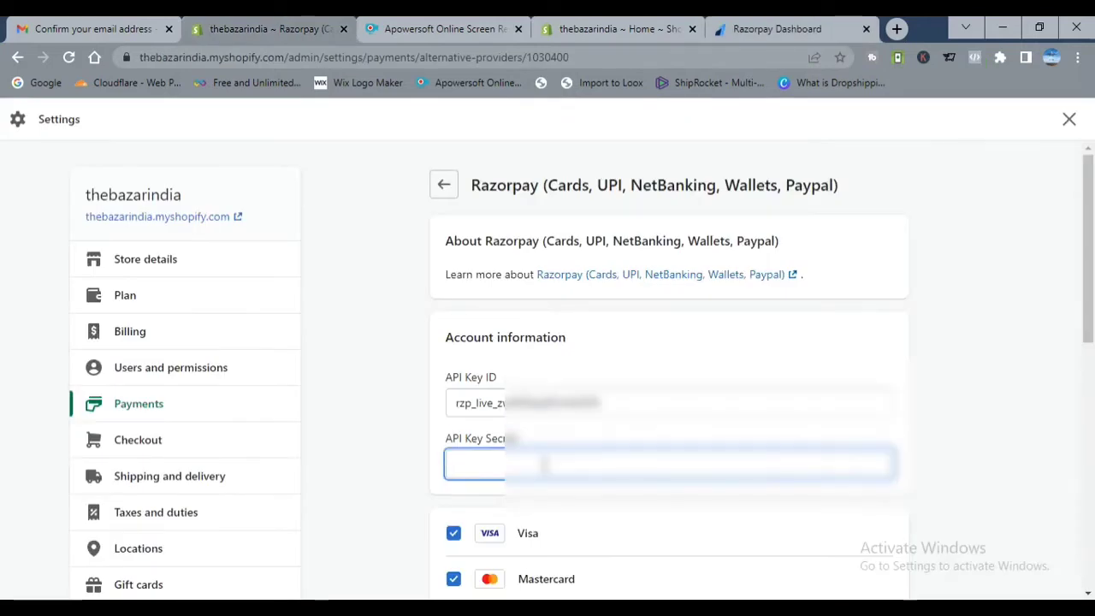
key("ctrl+v")
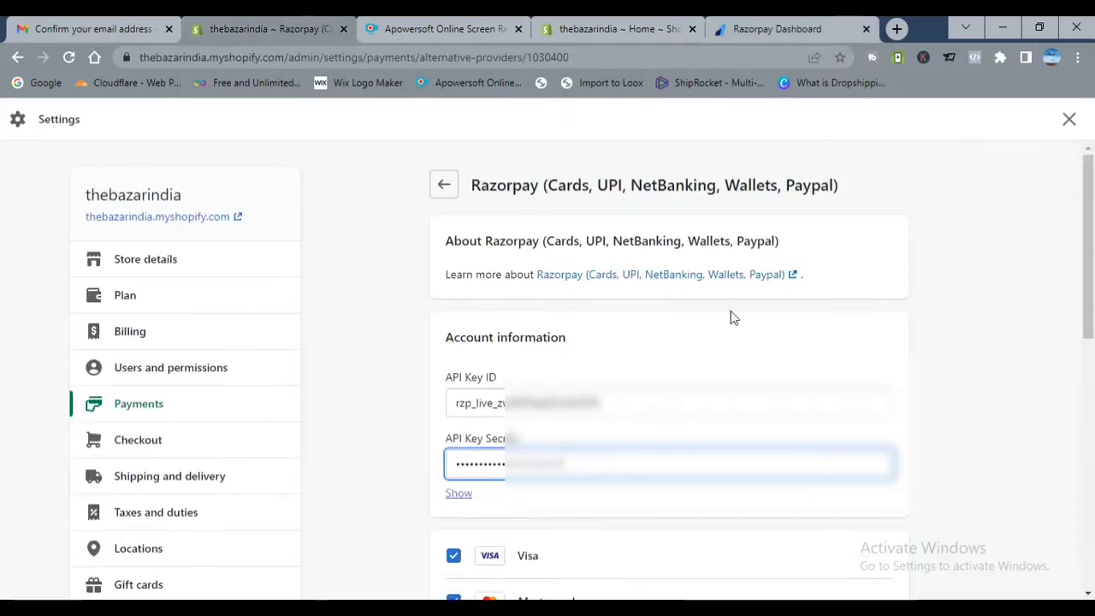
left_click_drag(1092, 193, 1092, 454)
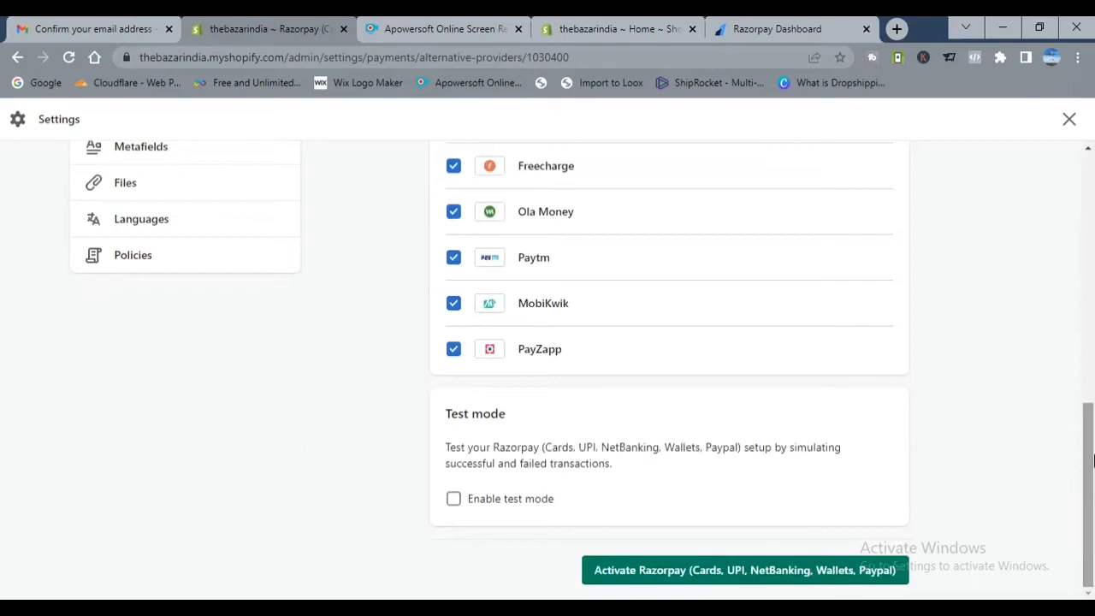
left_click(454, 501)
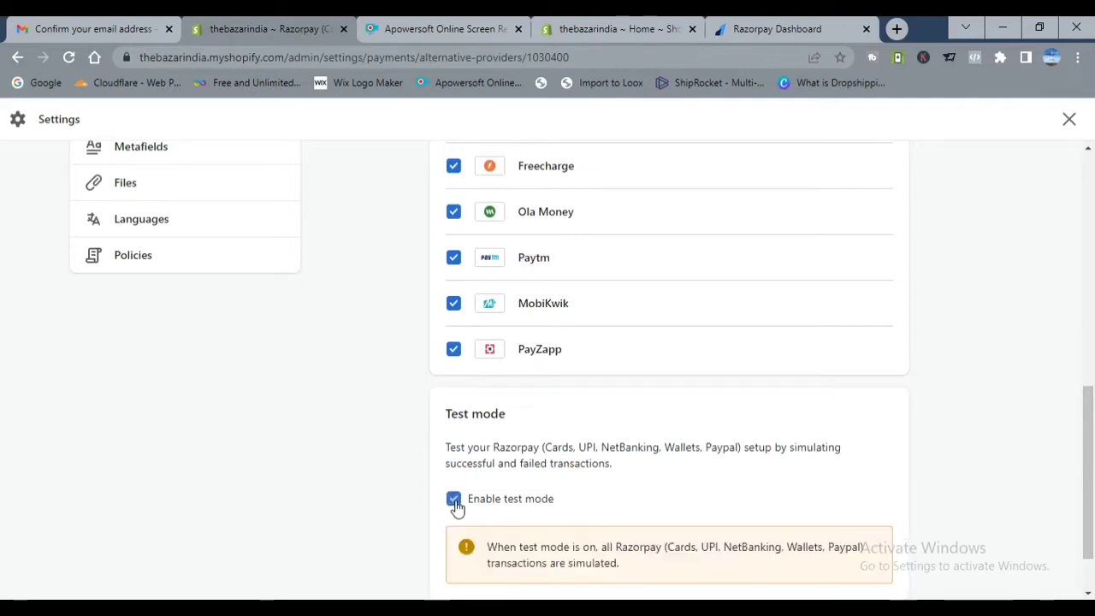
scroll(1092, 428, "down", 1)
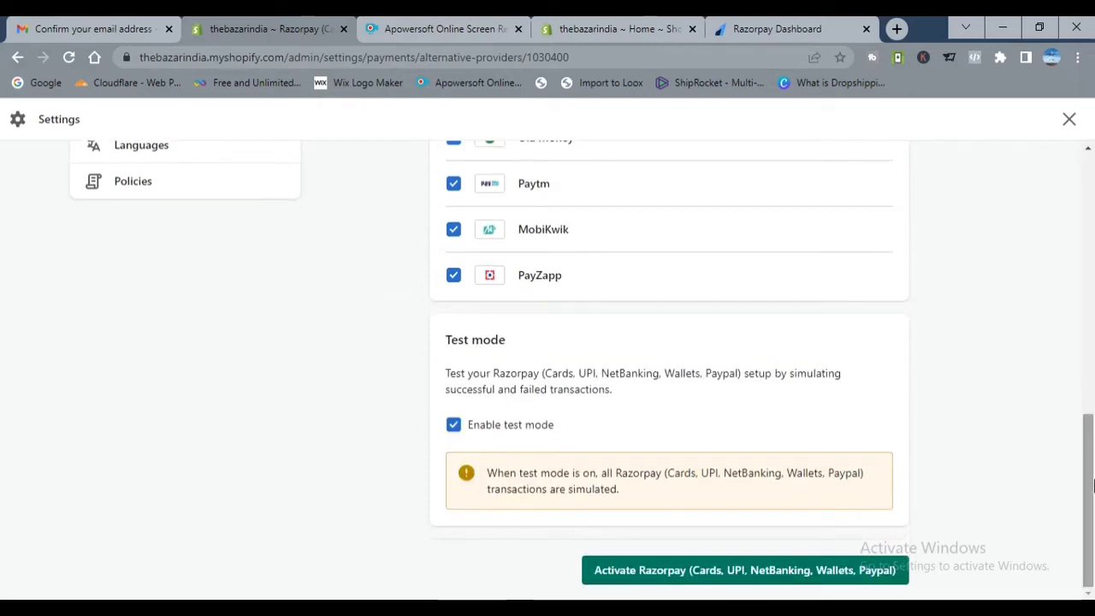
left_click(455, 426)
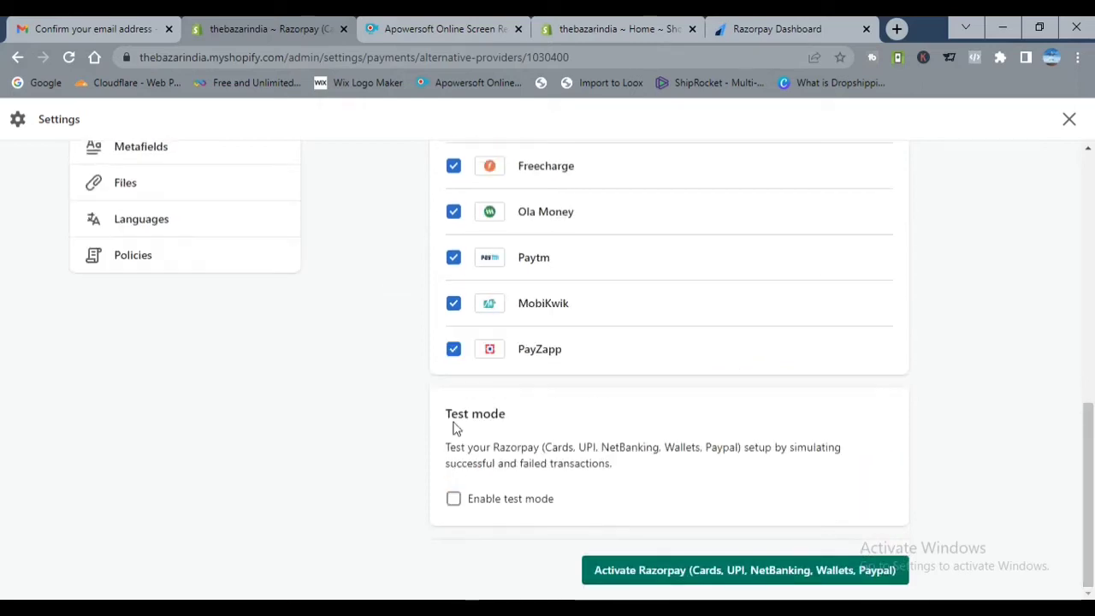
Step: Activate Razorpay (Cards, UPI, NetBanking, Wallets, Paypal) with all its payment options and close the store settings
left_click(755, 570)
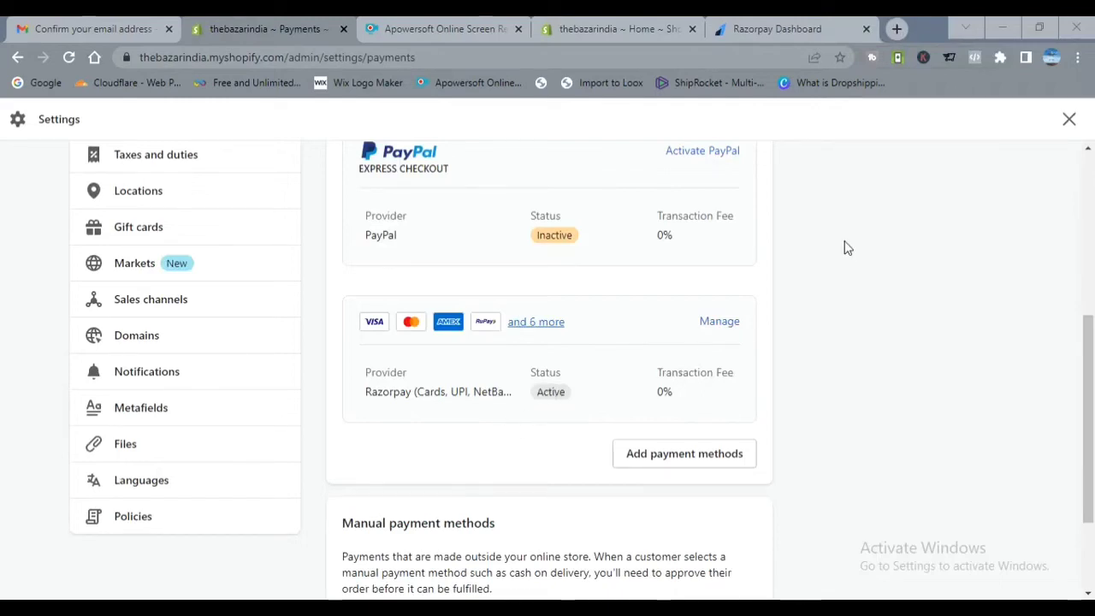
left_click(1065, 120)
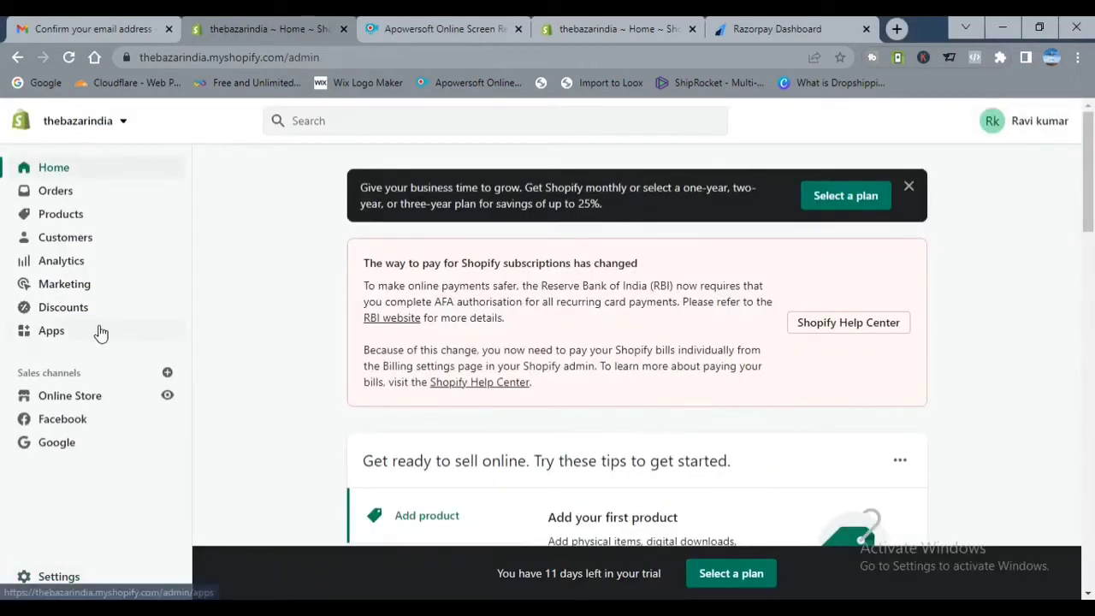
Step: In the Advanced Cash on Delivery app, set the minimum order subtotal to Rs. 249.0 and leave the maximum price empty
left_click(53, 332)
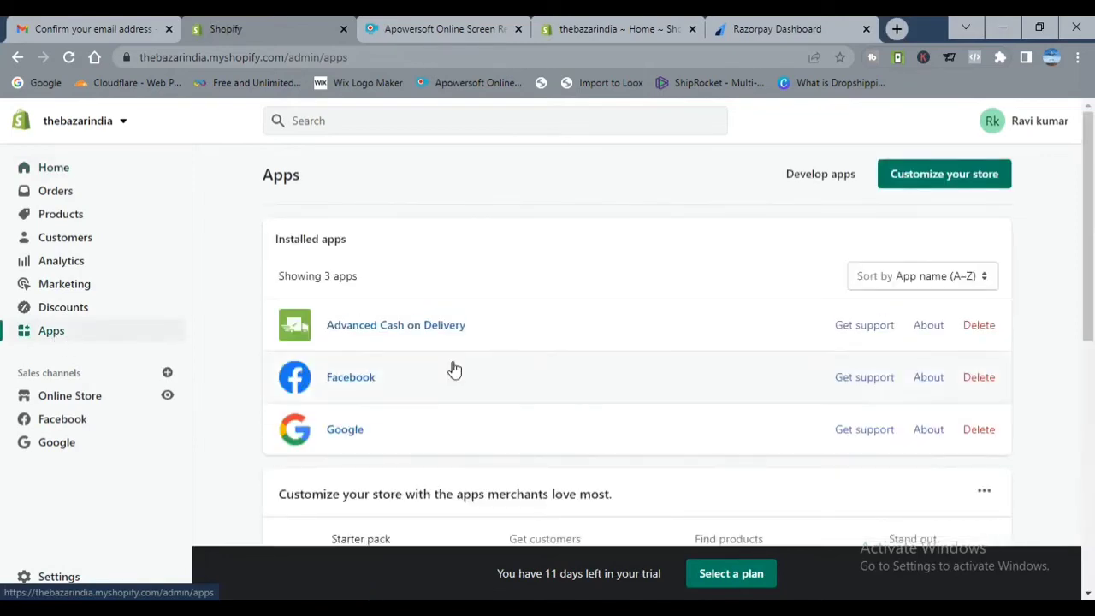
left_click(587, 323)
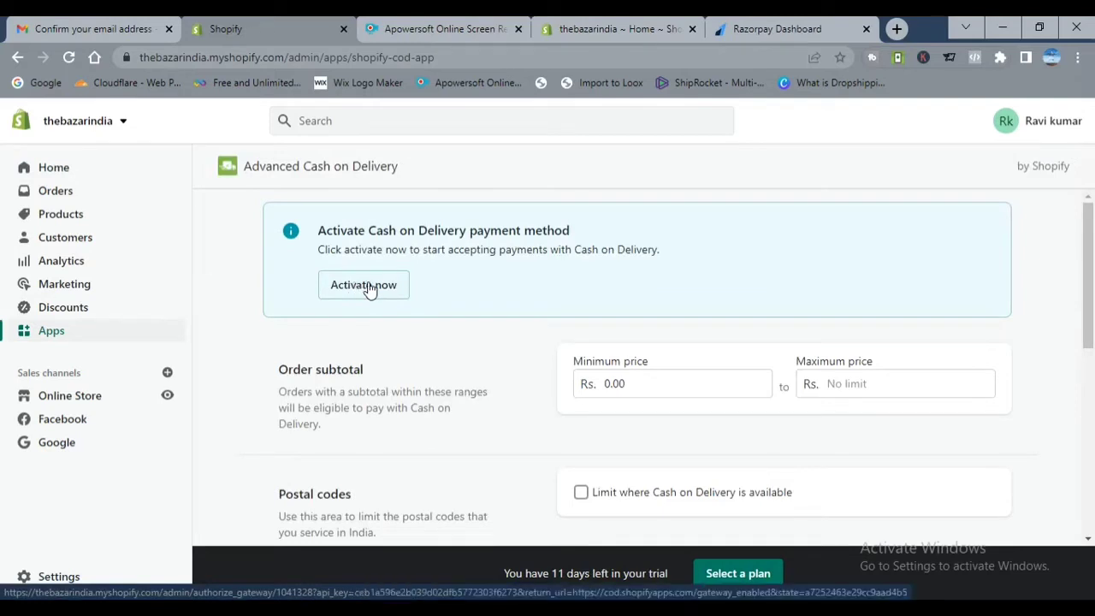
left_click(687, 379)
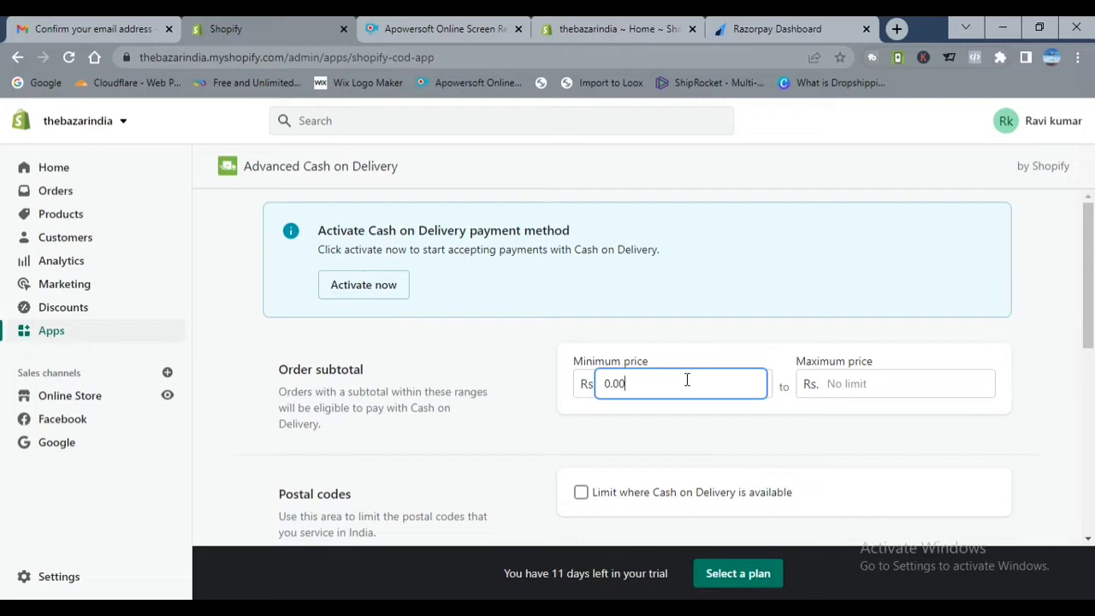
key("BackSpace")
key("BackSpace")
key("BackSpace")
key("BackSpace")
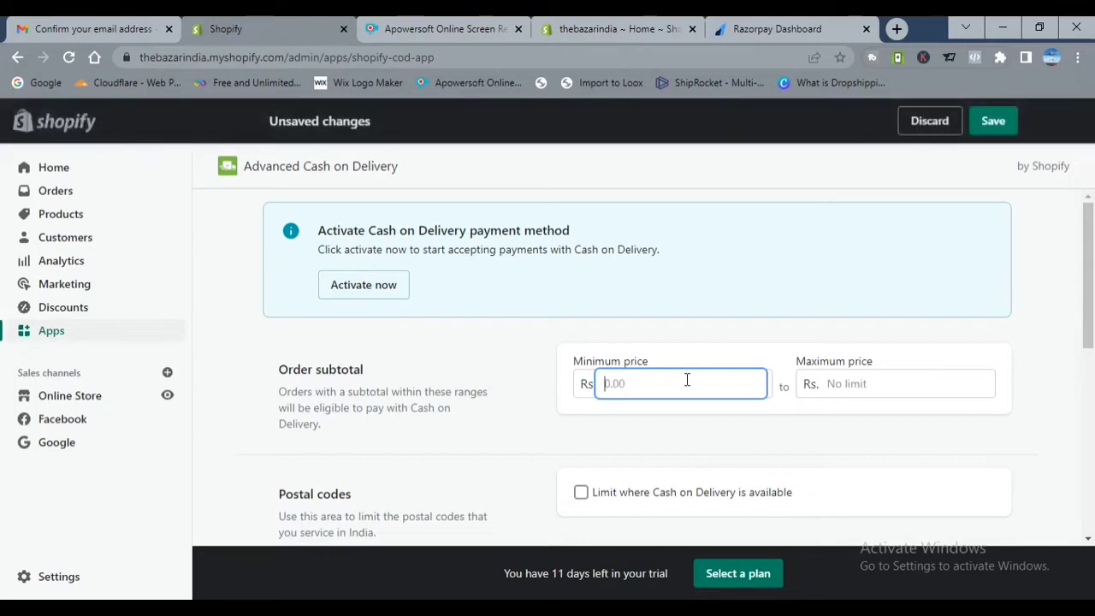
type("249")
type(".0")
left_click(916, 384)
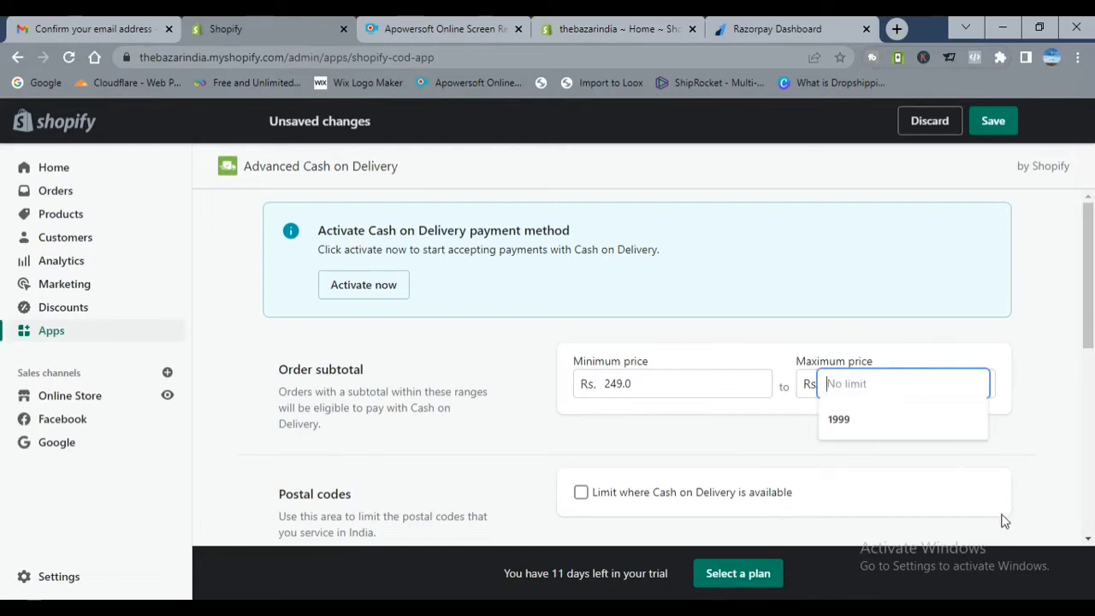
left_click(1061, 426)
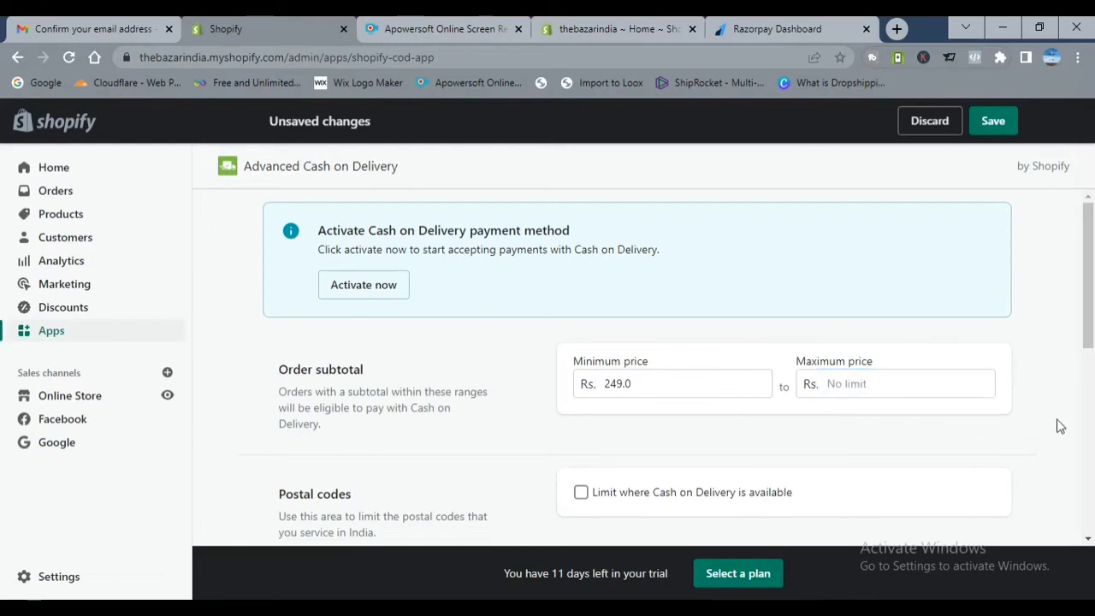
scroll(1090, 221, "down", 2)
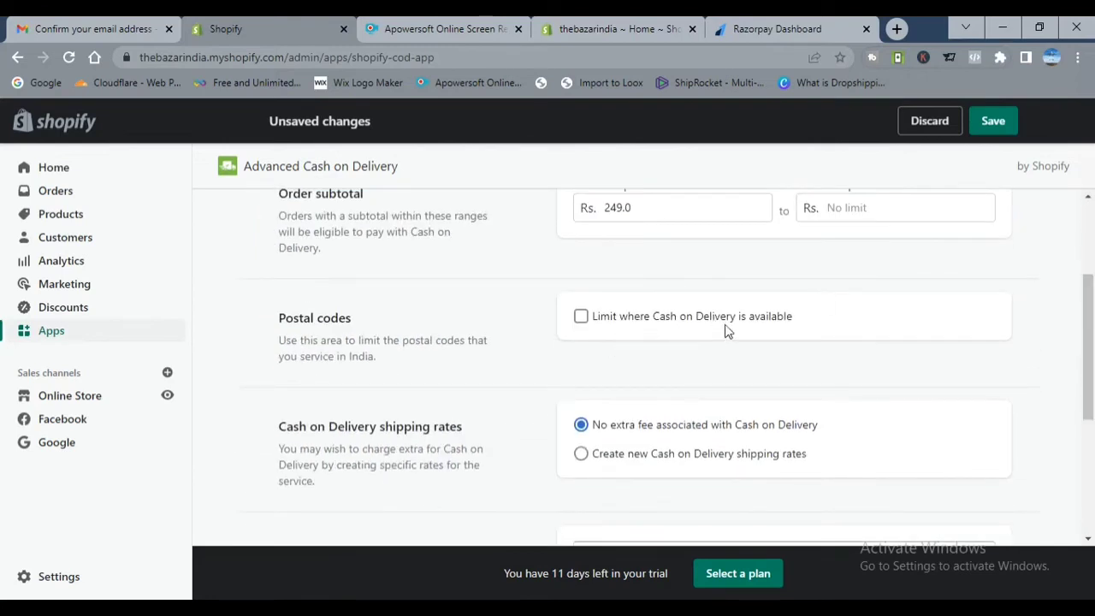
left_click(581, 318)
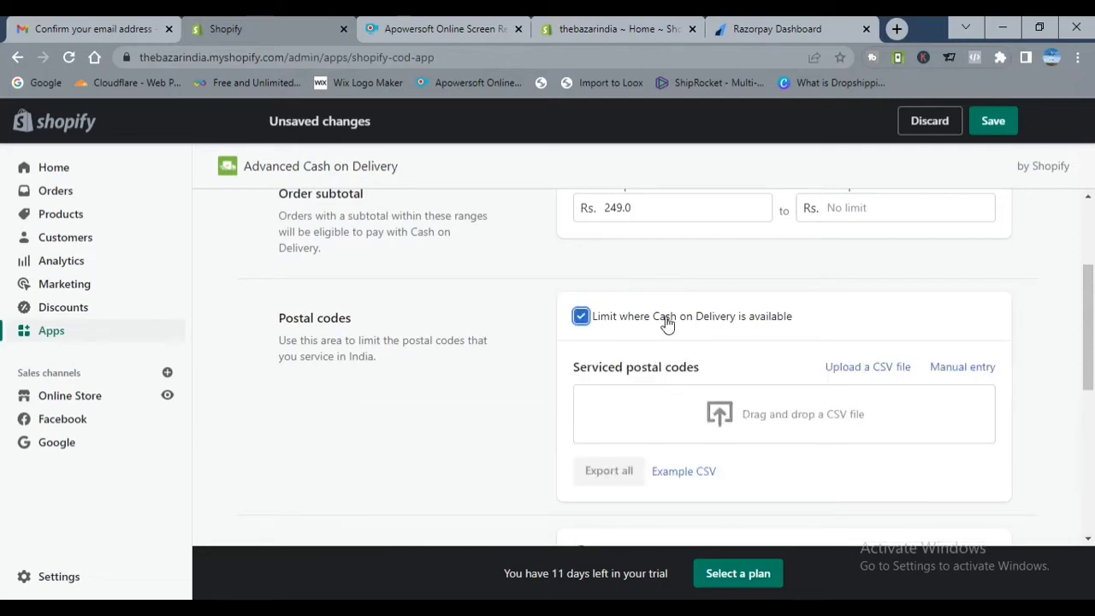
left_click(581, 318)
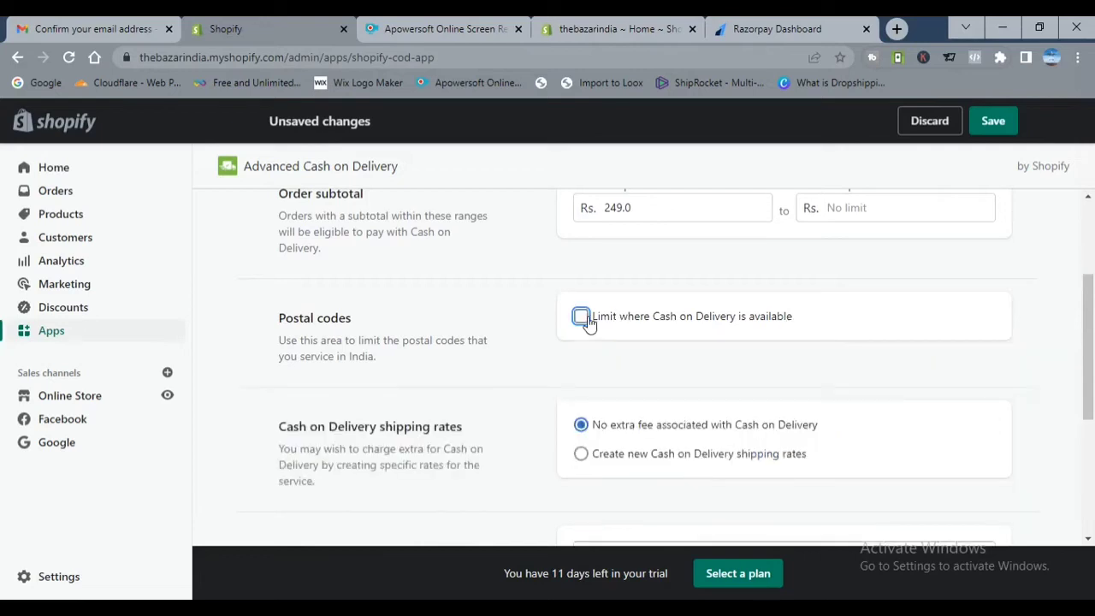
Step: Save the Advanced Cash on Delivery settings with no extra fee, and activate Cash on Delivery as a payment method
left_click_drag(1089, 289, 1089, 304)
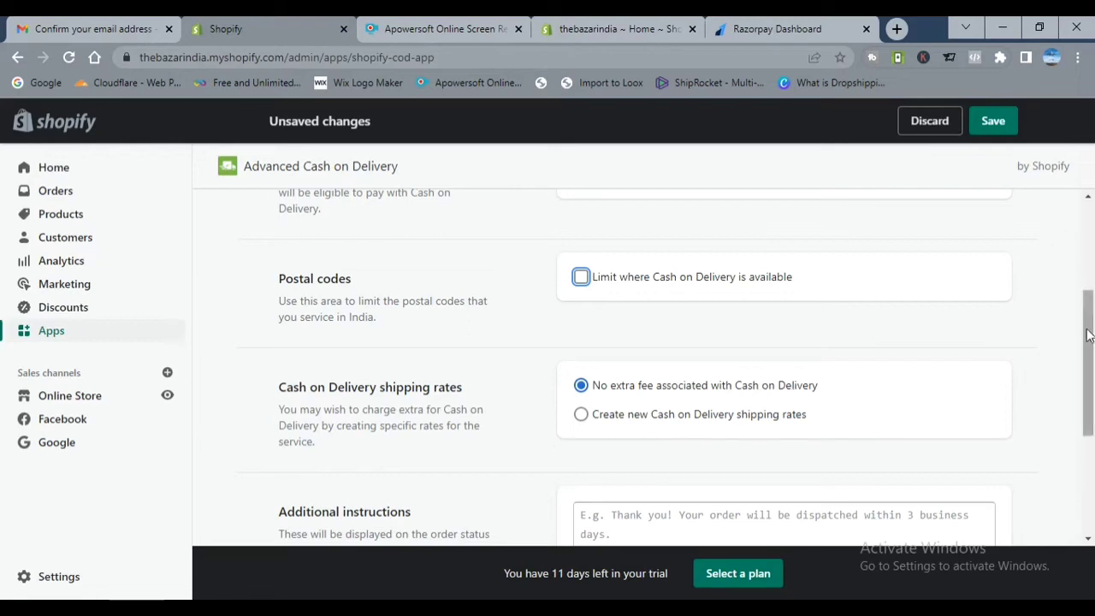
left_click_drag(1091, 329, 1091, 299)
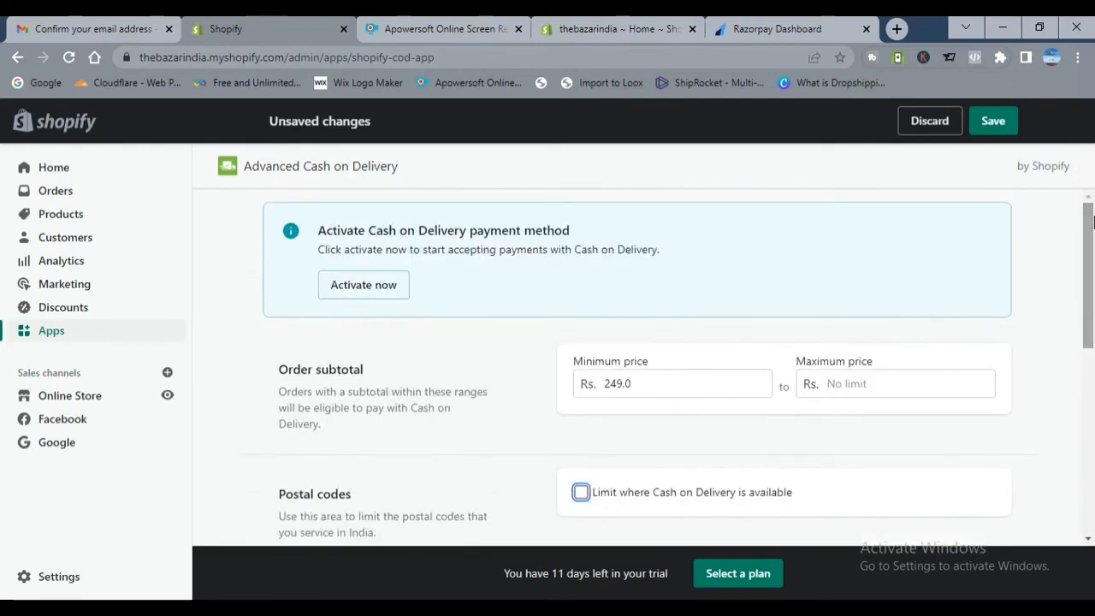
left_click(992, 125)
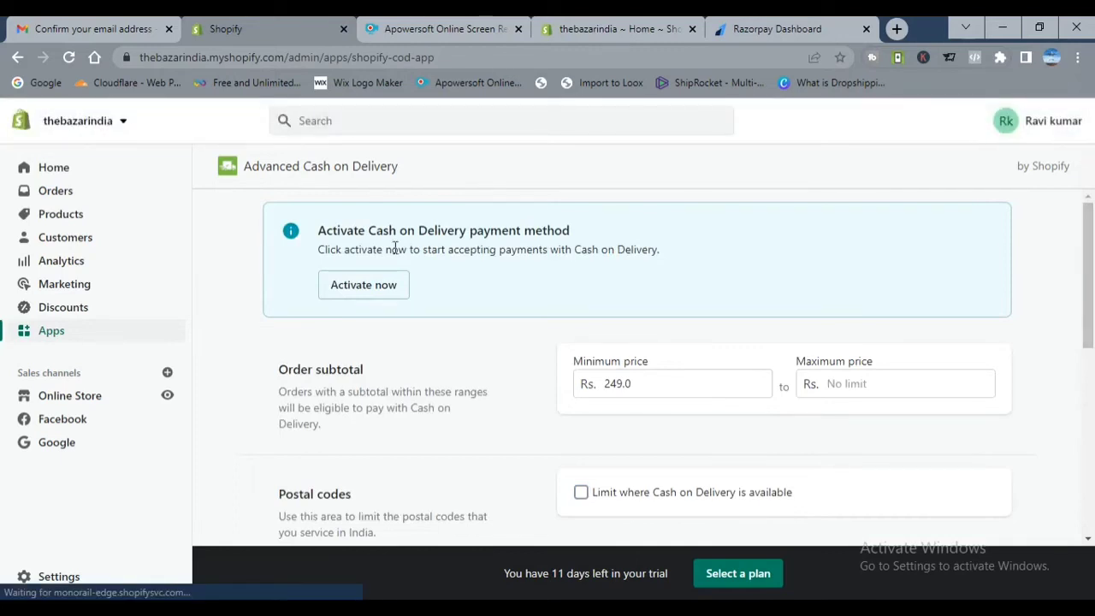
left_click(383, 288)
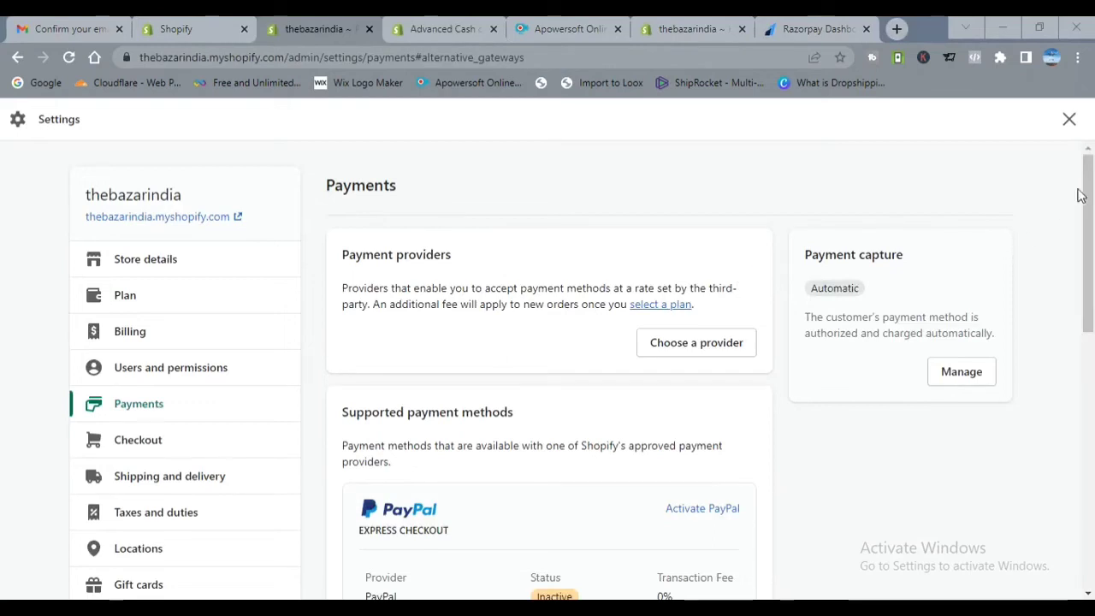
left_click_drag(1091, 182, 1090, 391)
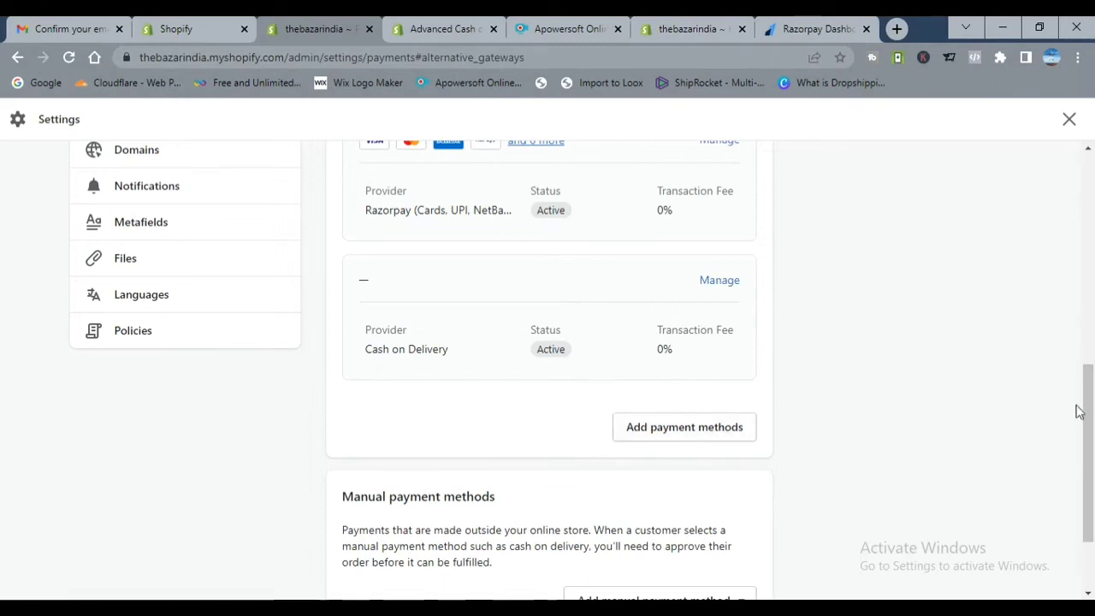
left_click_drag(1086, 398, 1092, 233)
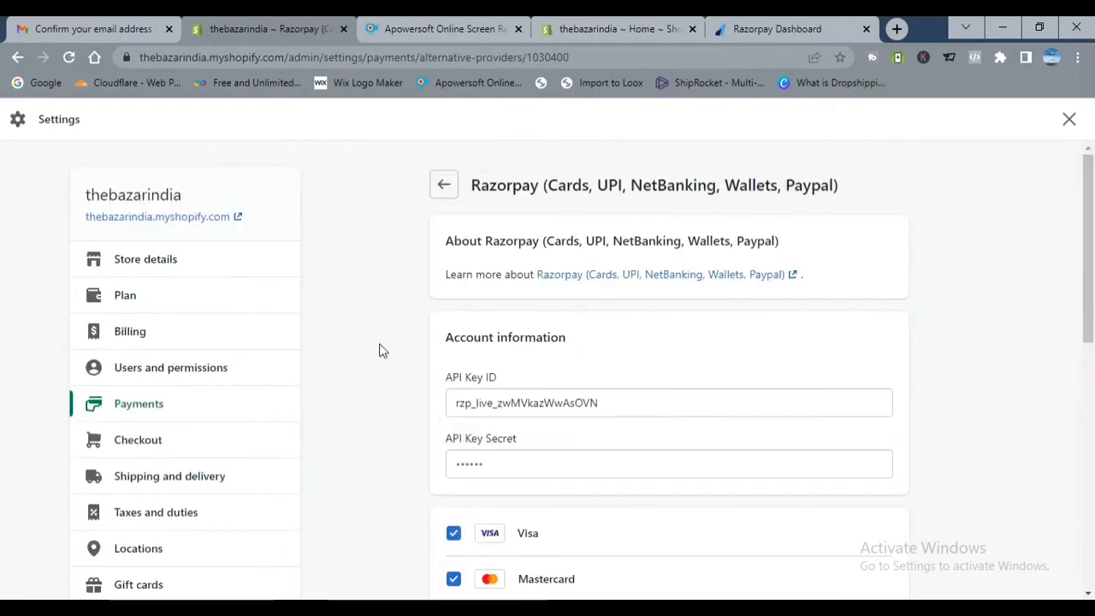
Step: In the checkout settings, make customer accounts optional and let customers add a phone number or email for shipping updates after ordering
left_click(153, 440)
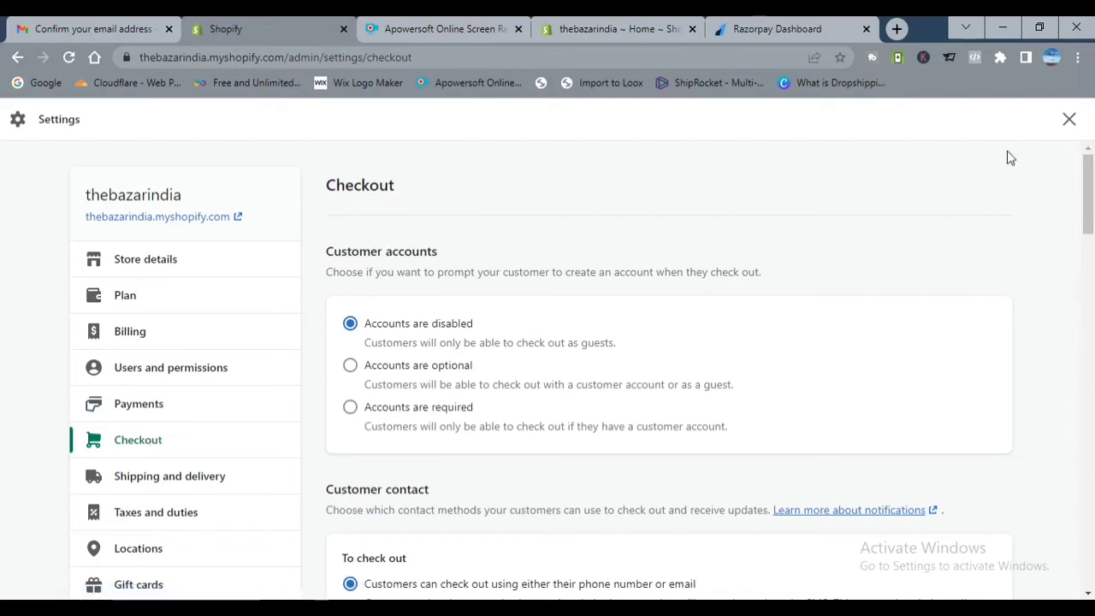
left_click_drag(1086, 176, 1090, 196)
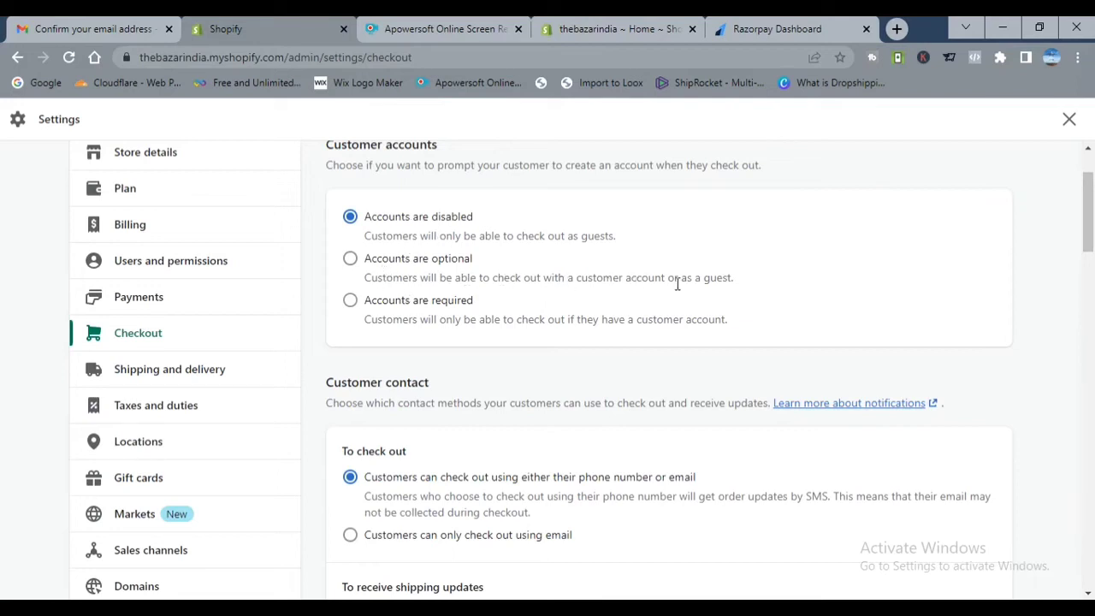
left_click(350, 259)
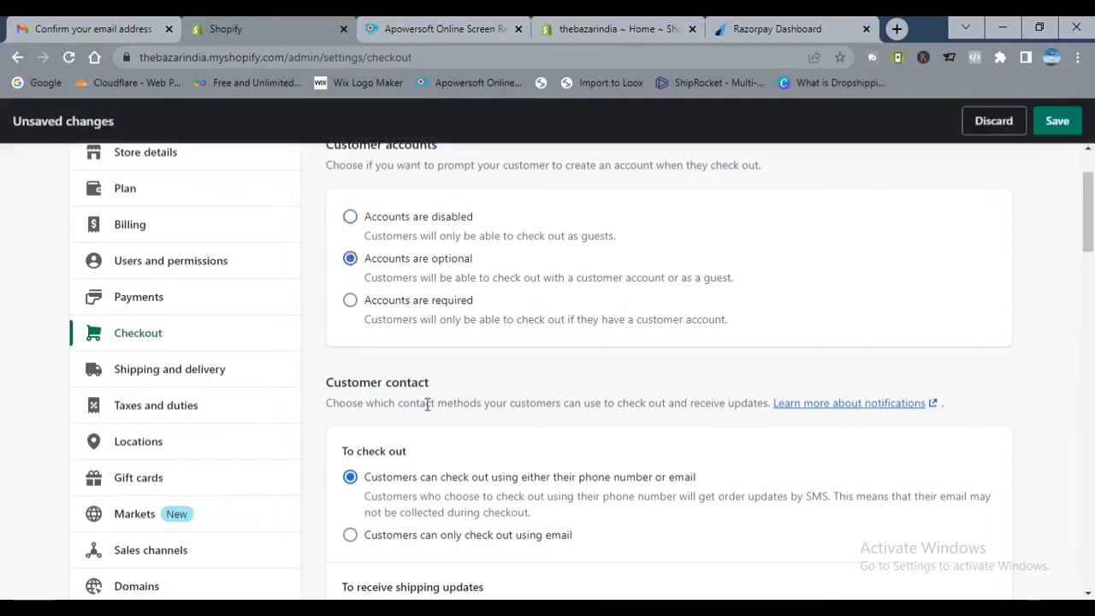
left_click_drag(1092, 195, 1091, 225)
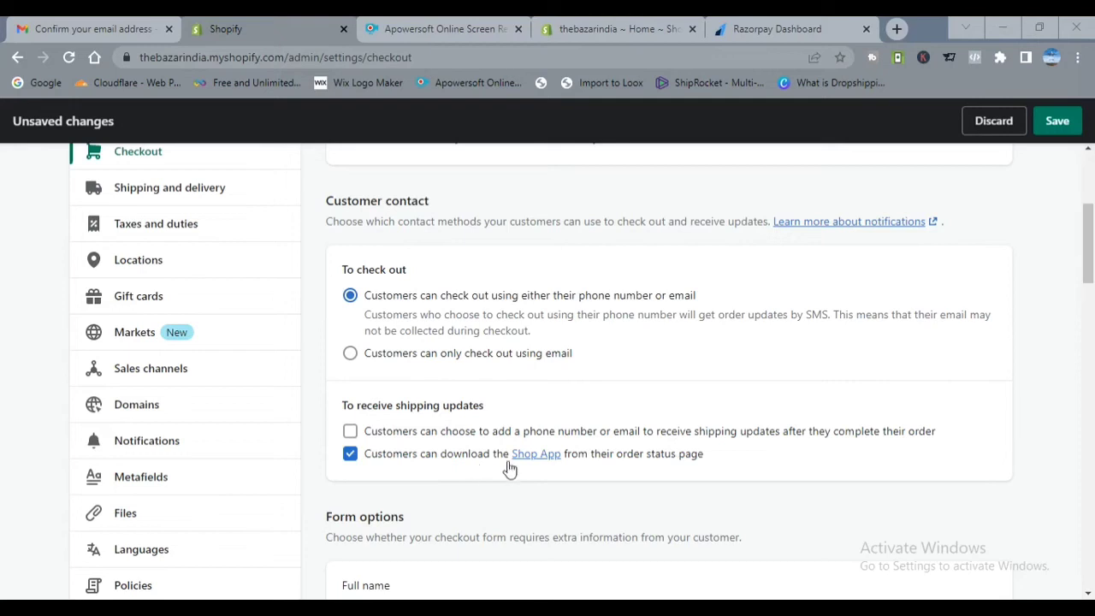
left_click(351, 432)
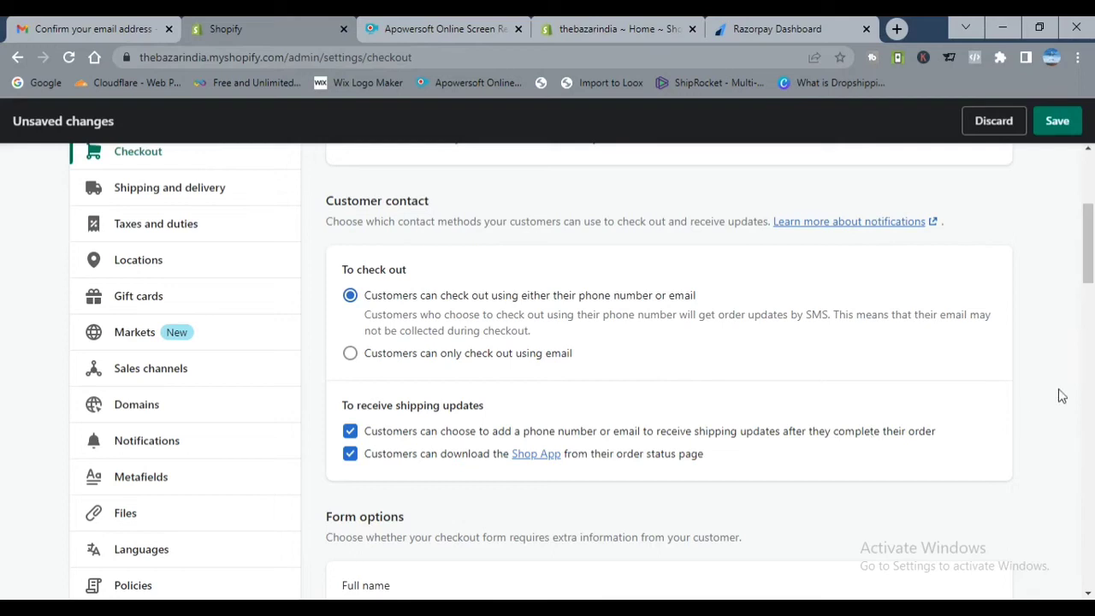
Step: In the checkout form options, require first and last name and make the shipping address phone number required
left_click_drag(1088, 264, 1090, 316)
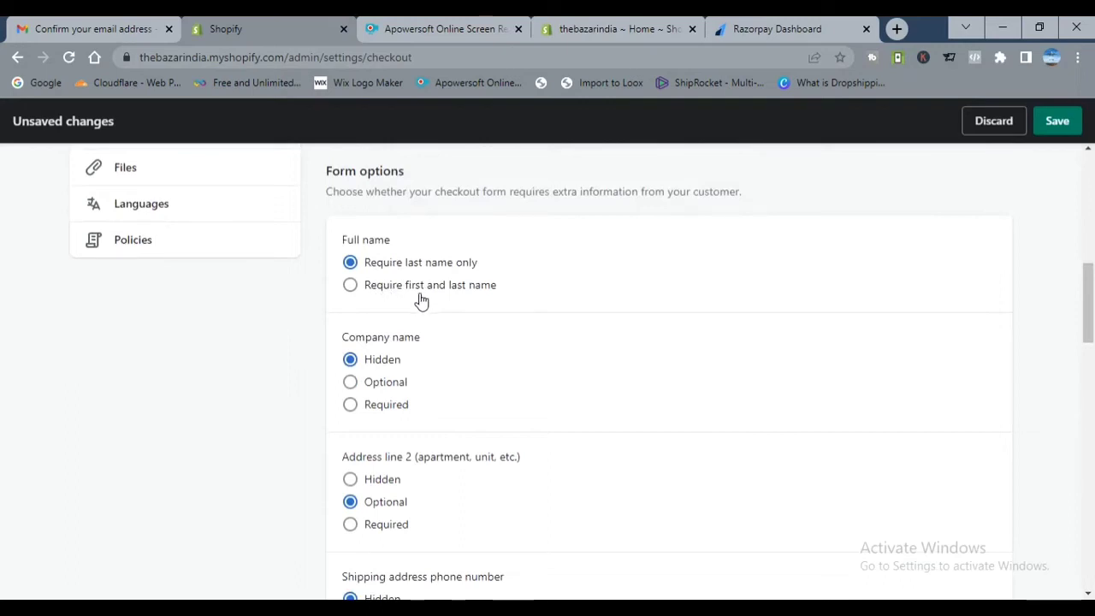
left_click(351, 288)
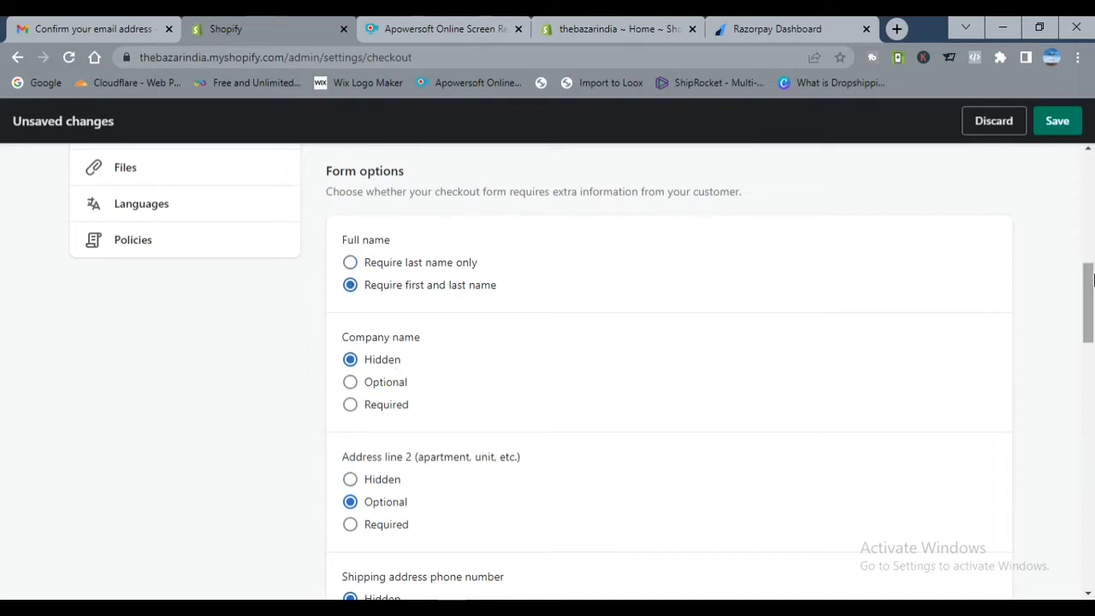
scroll(675, 239, "down", 3)
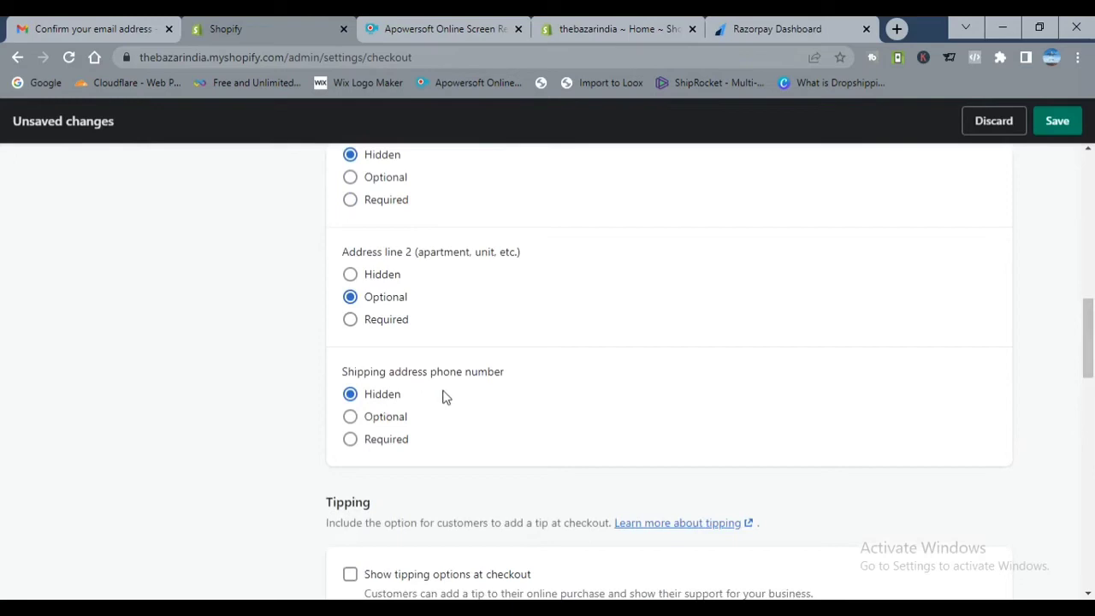
left_click(350, 440)
Step: Review the tipping, order processing and marketing consent options, and save the checkout settings
left_click_drag(1090, 325, 1091, 383)
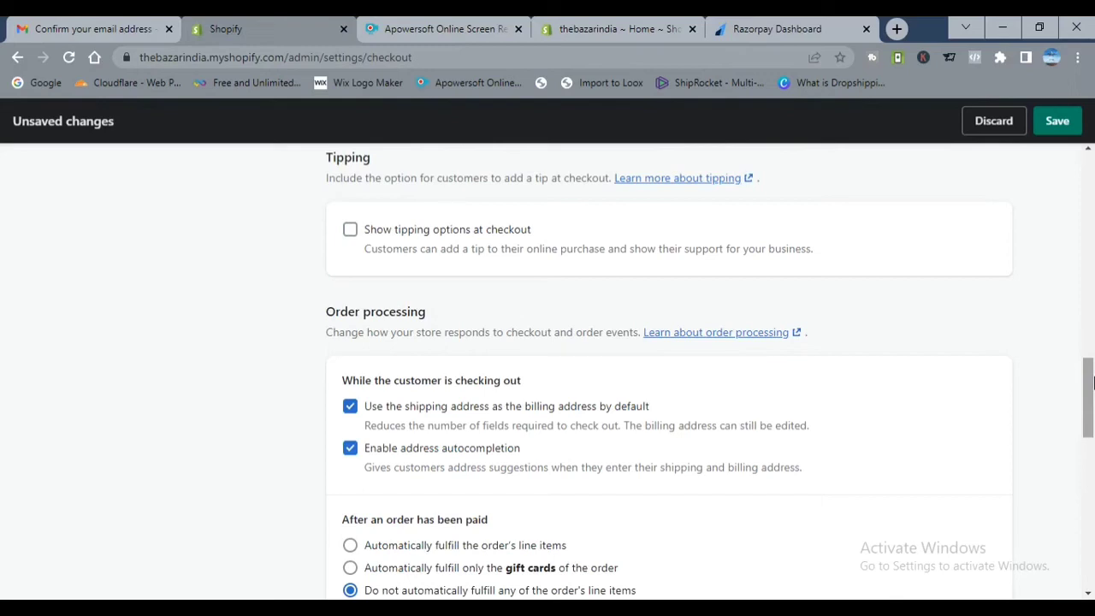
left_click_drag(1092, 384, 1091, 408)
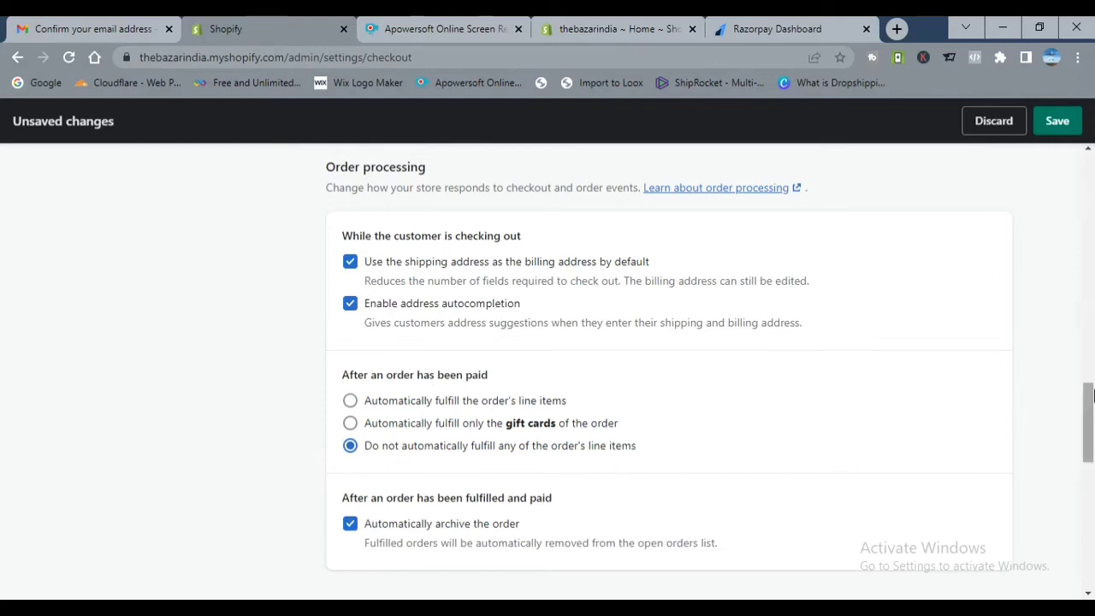
left_click_drag(1091, 396, 1091, 435)
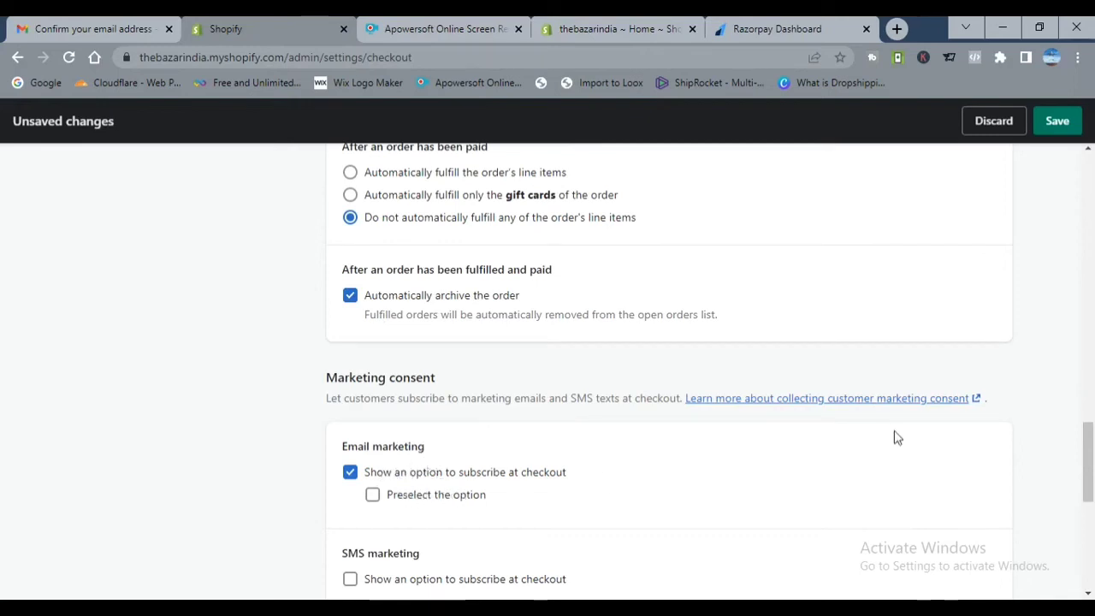
left_click_drag(1091, 440, 1088, 162)
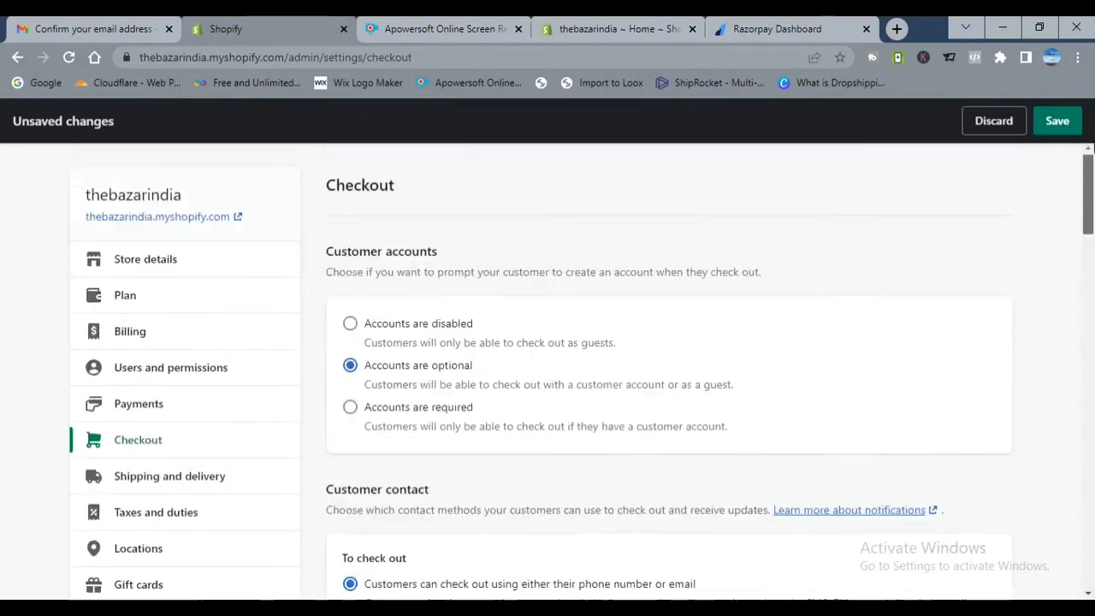
left_click(1061, 122)
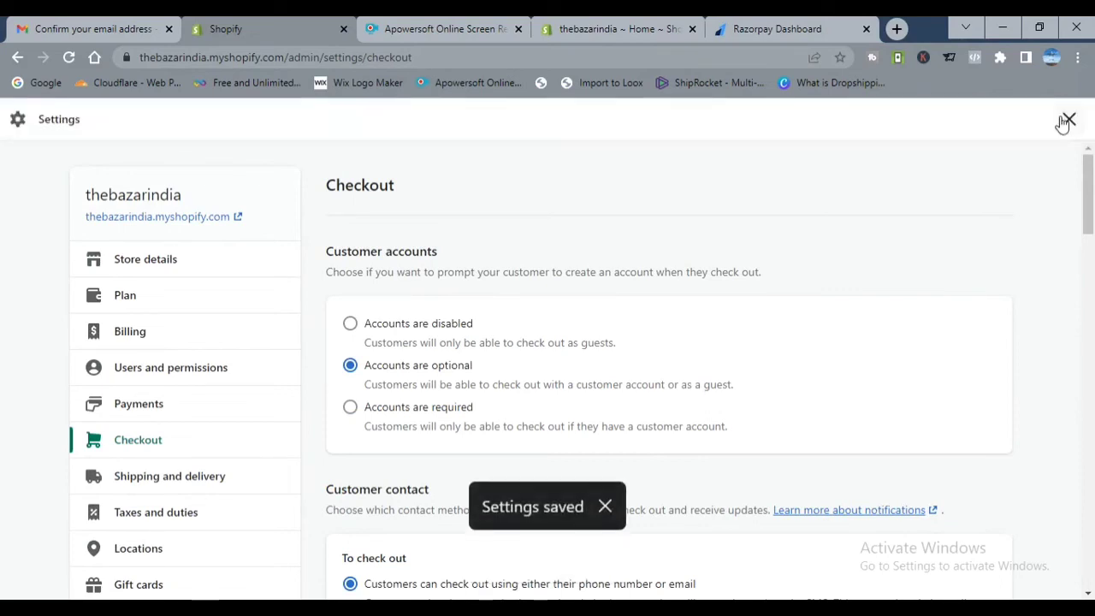
Step: Review the shipping and delivery settings, including shipping rates, local delivery and local pickup
left_click(151, 486)
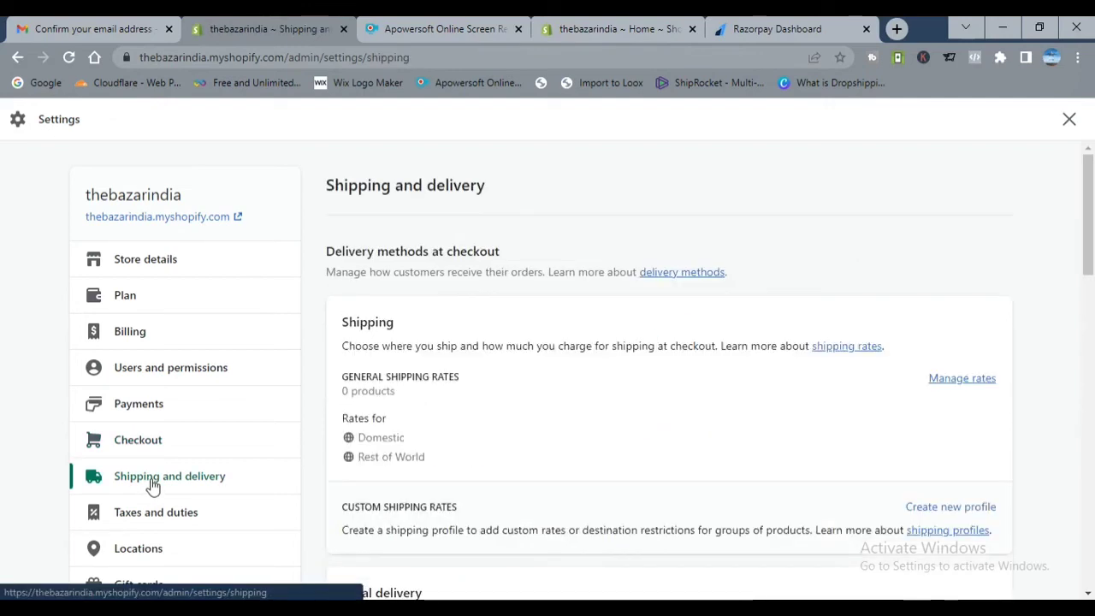
scroll(1092, 205, "down", 1)
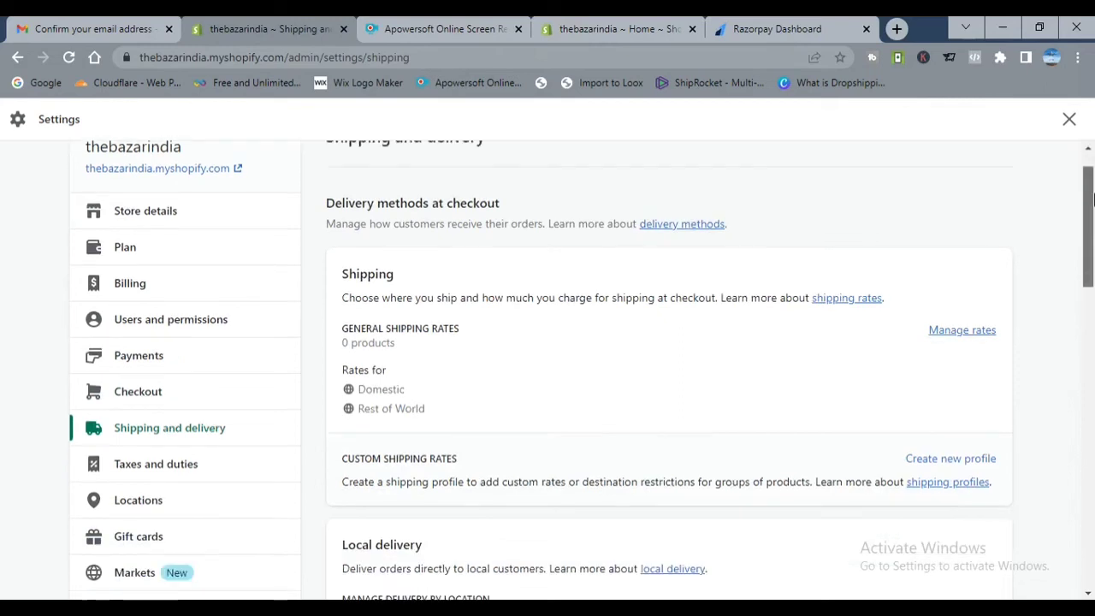
left_click_drag(1091, 205, 1091, 270)
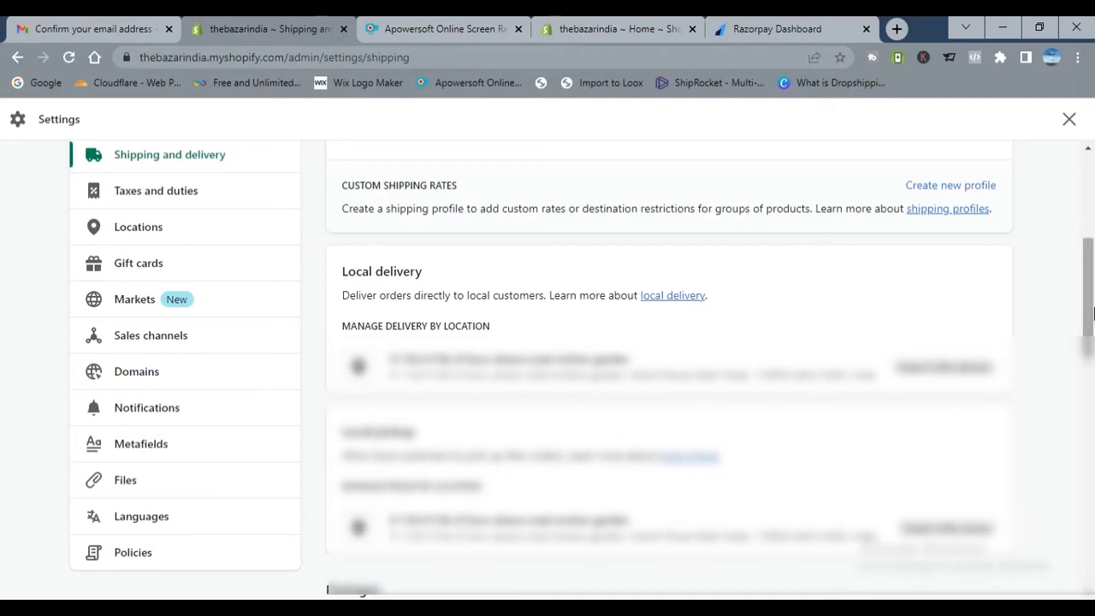
left_click_drag(1090, 274, 1093, 70)
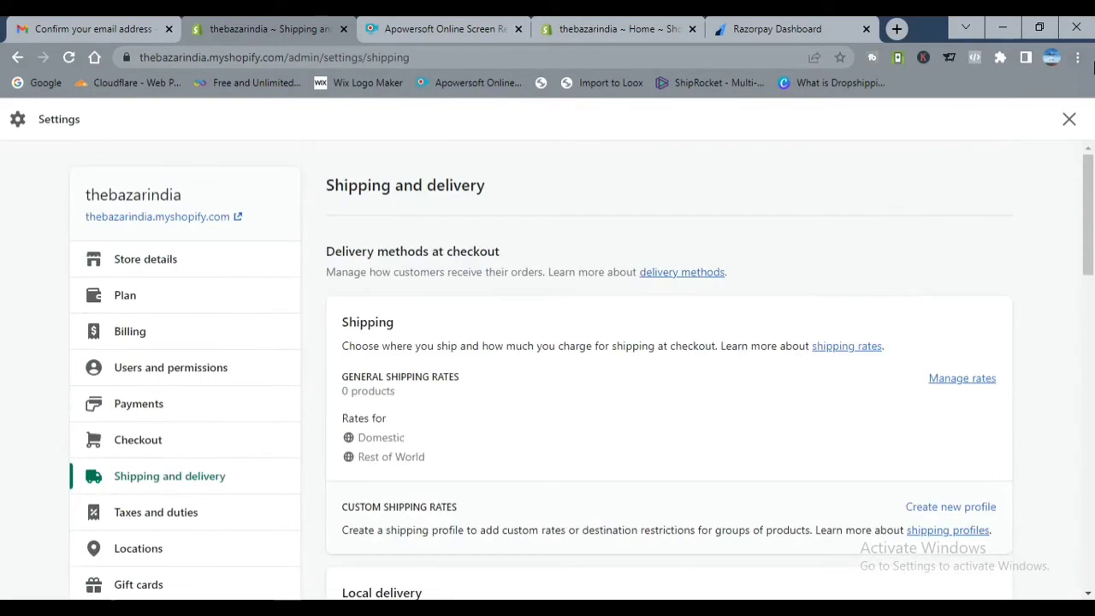
Step: In the taxes and duties settings, enable "All prices include tax" and "Charge tax on shipping rates", and save
left_click(152, 514)
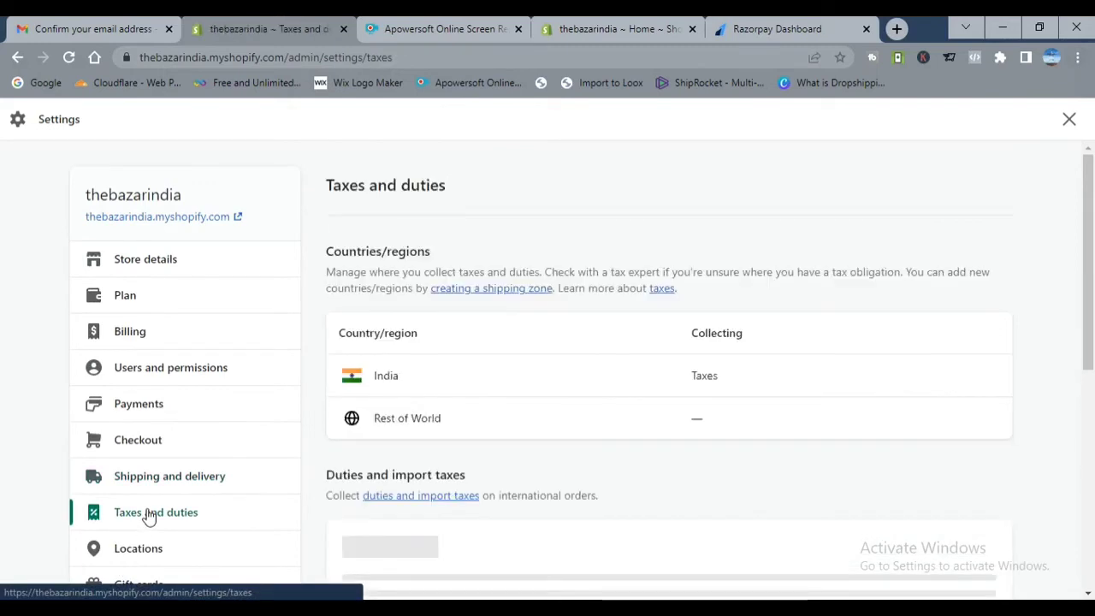
left_click_drag(1088, 164, 1090, 376)
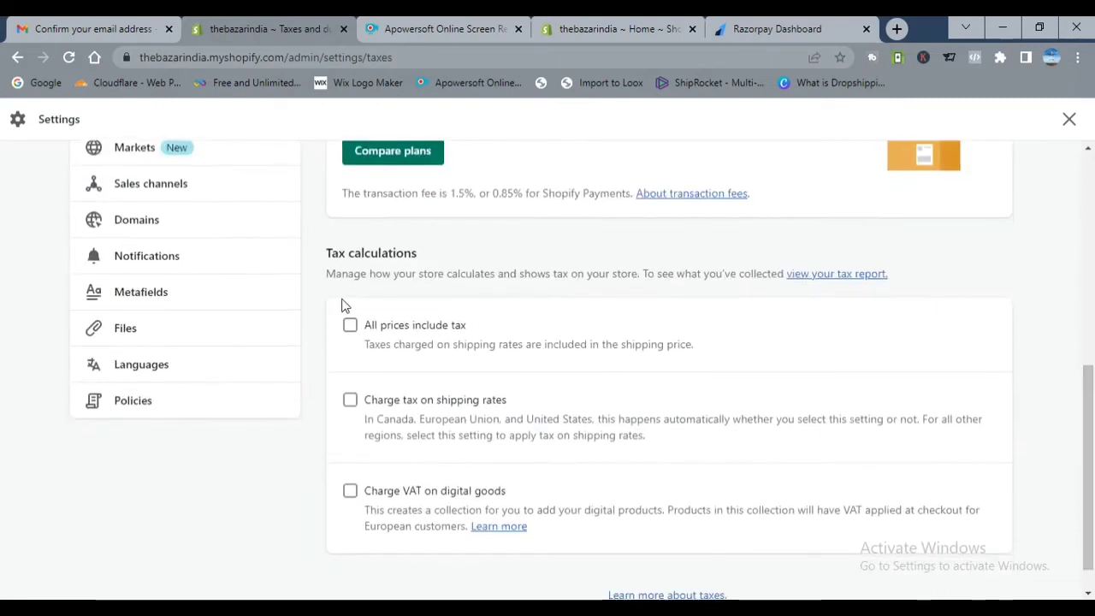
left_click(349, 330)
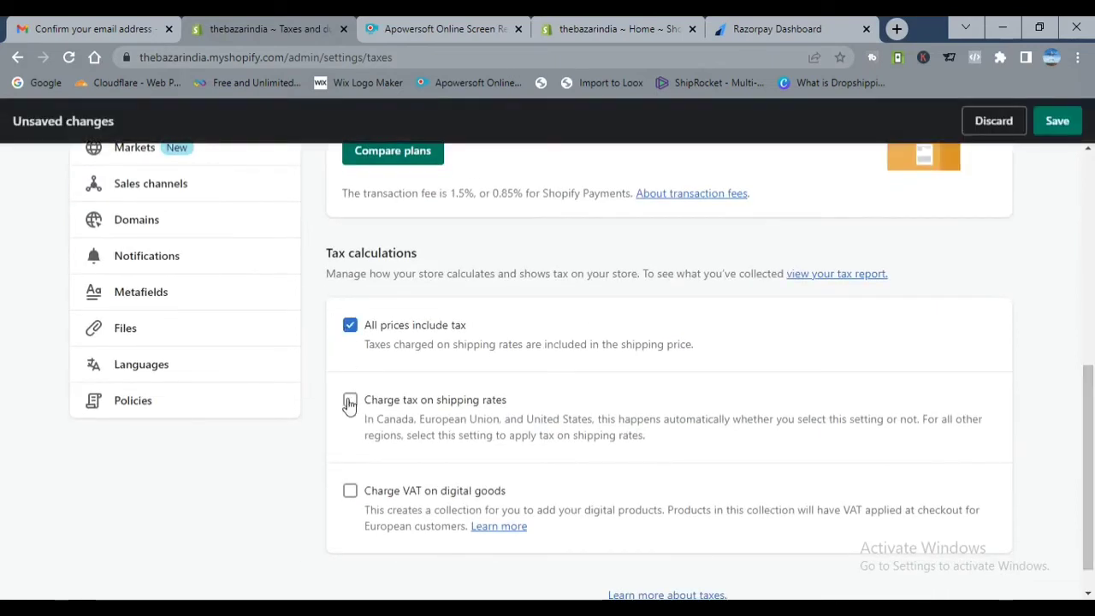
left_click(1059, 126)
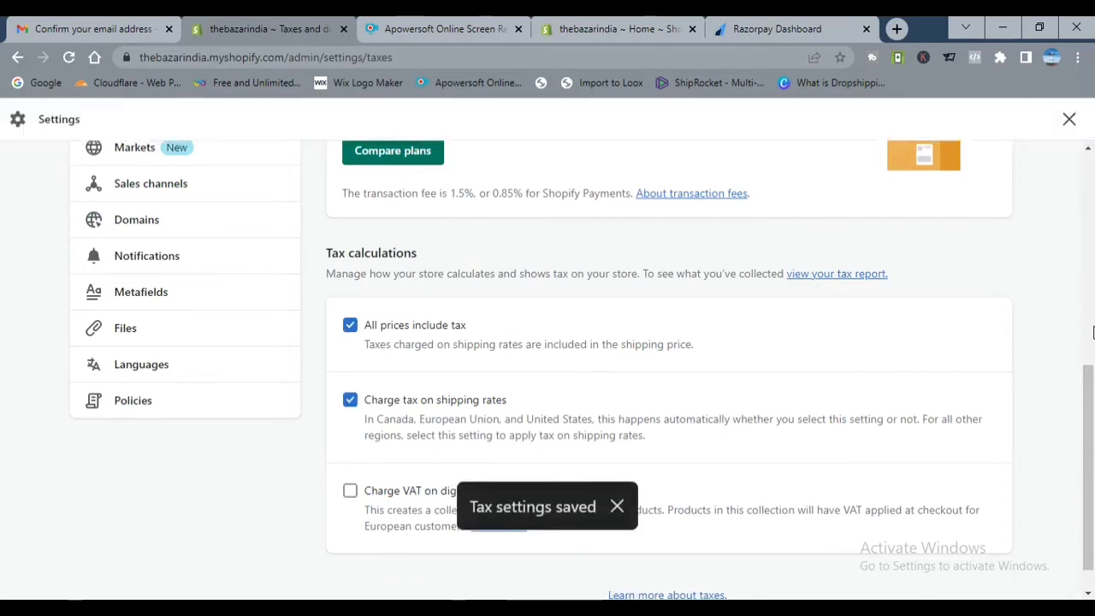
Step: Review the store's Locations settings and its Markets settings
scroll(1092, 332, "up", 2)
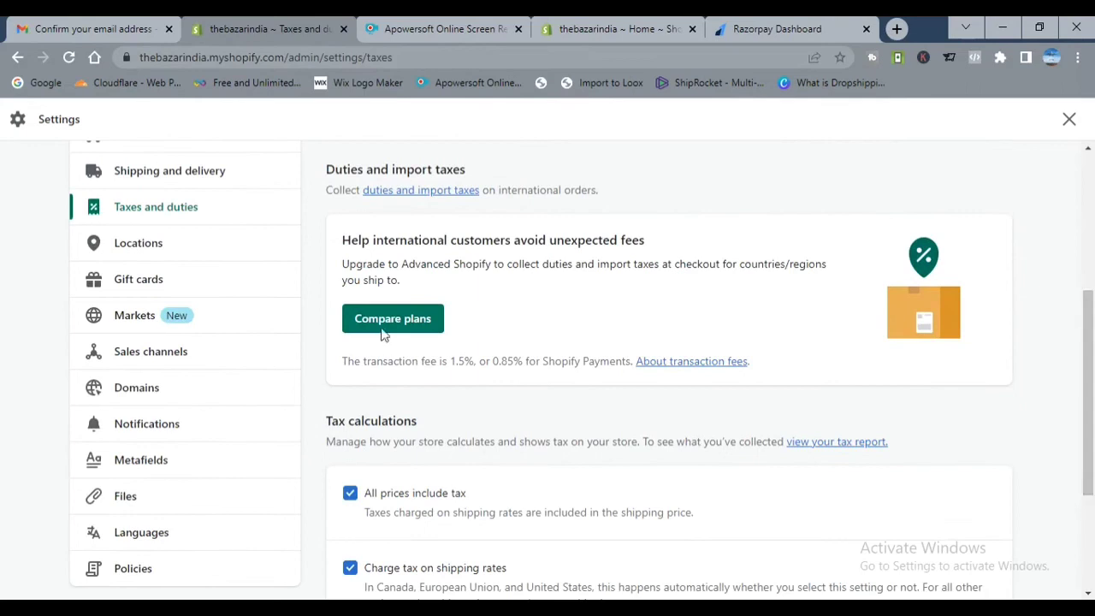
left_click(154, 245)
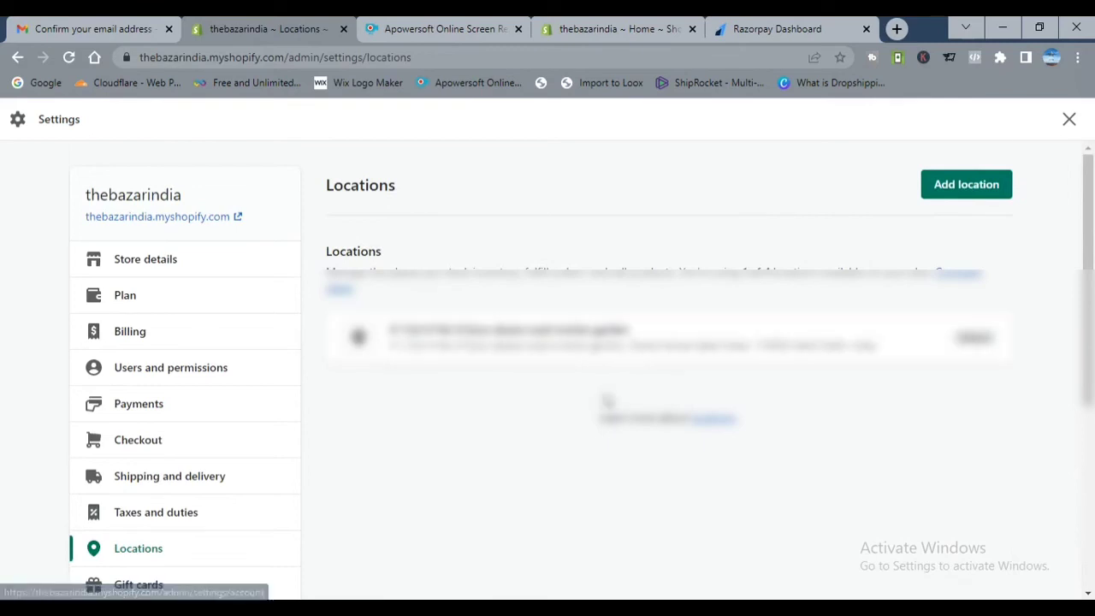
scroll(347, 408, "down", 3)
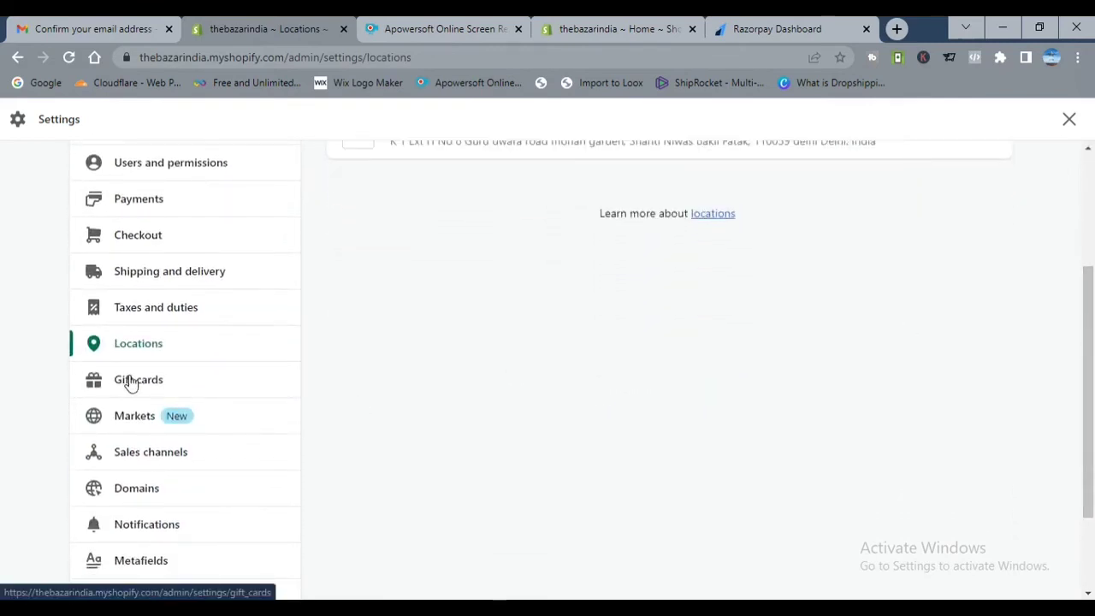
left_click(122, 419)
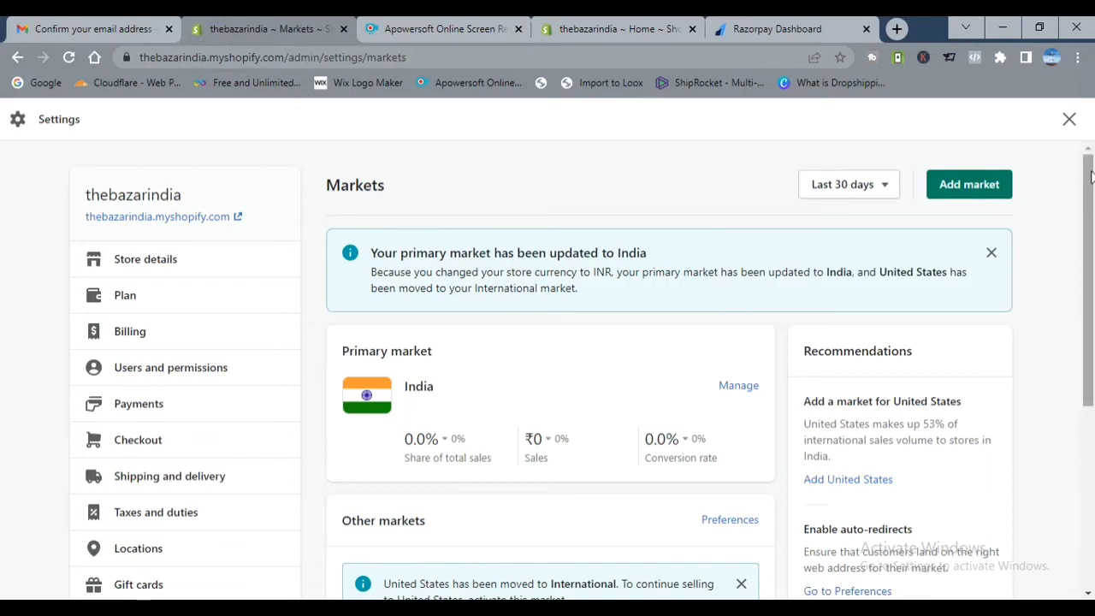
left_click_drag(1090, 176, 1091, 152)
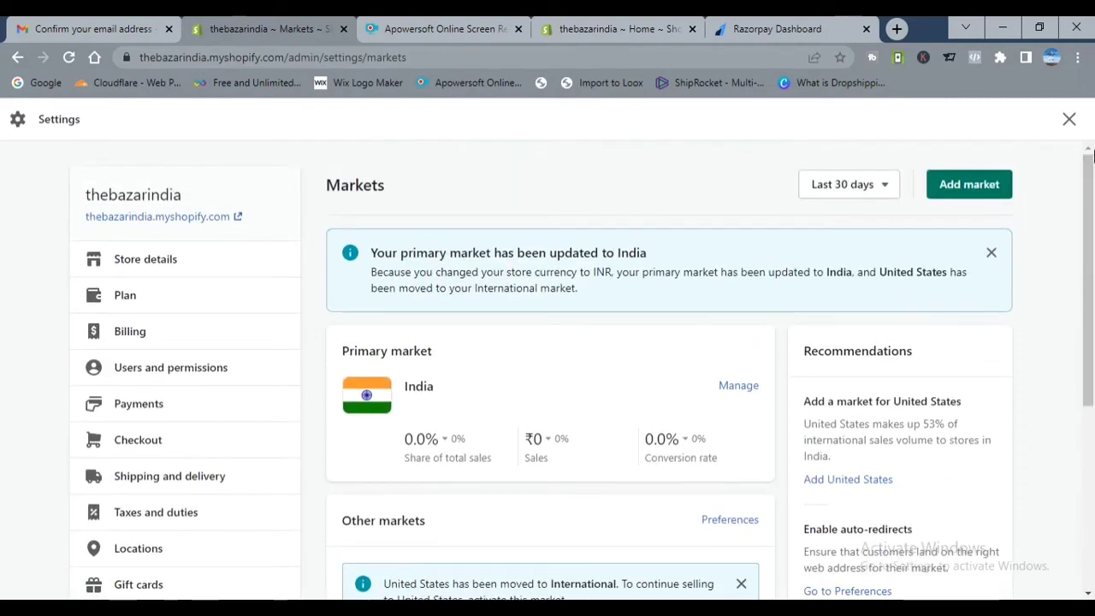
left_click(962, 189)
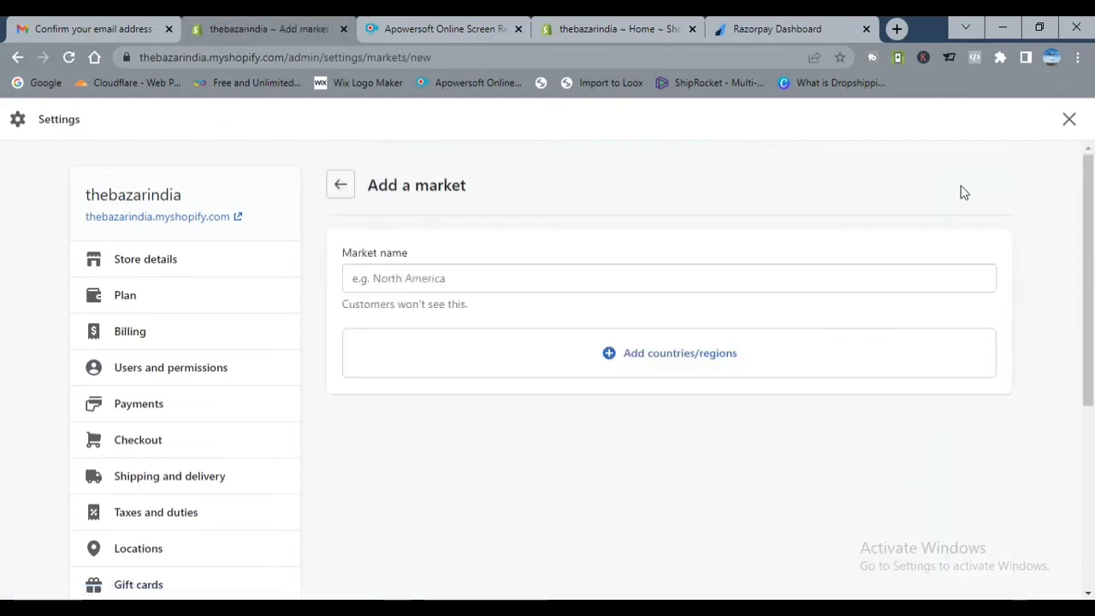
left_click(612, 280)
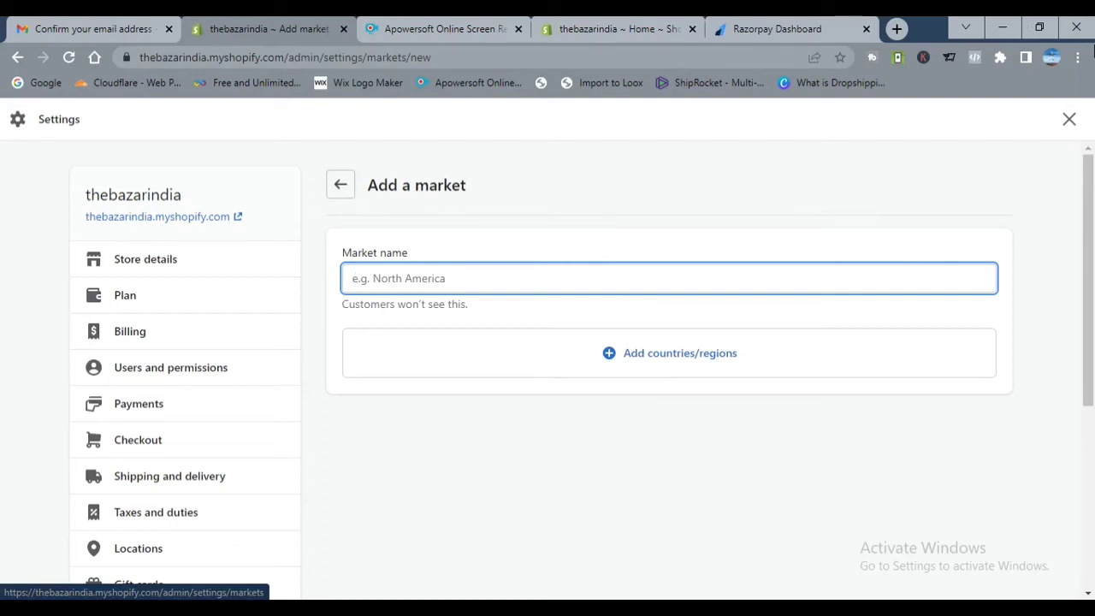
left_click(1070, 119)
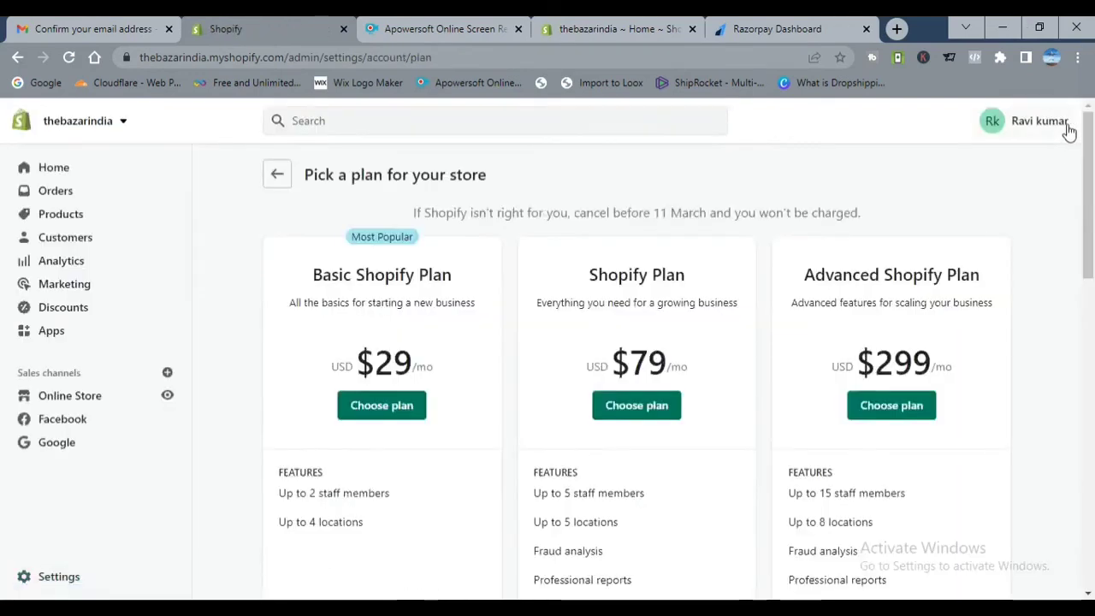
Step: Reopen the store settings and review the Domains page with the primary domain and its redirection options
left_click(56, 577)
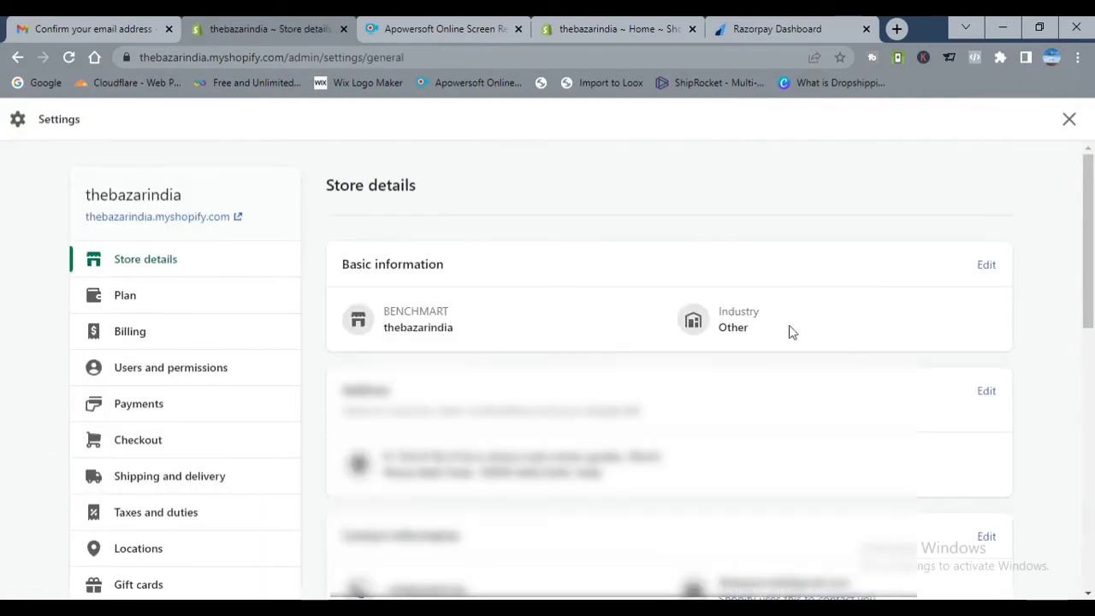
scroll(1080, 232, "down", 4)
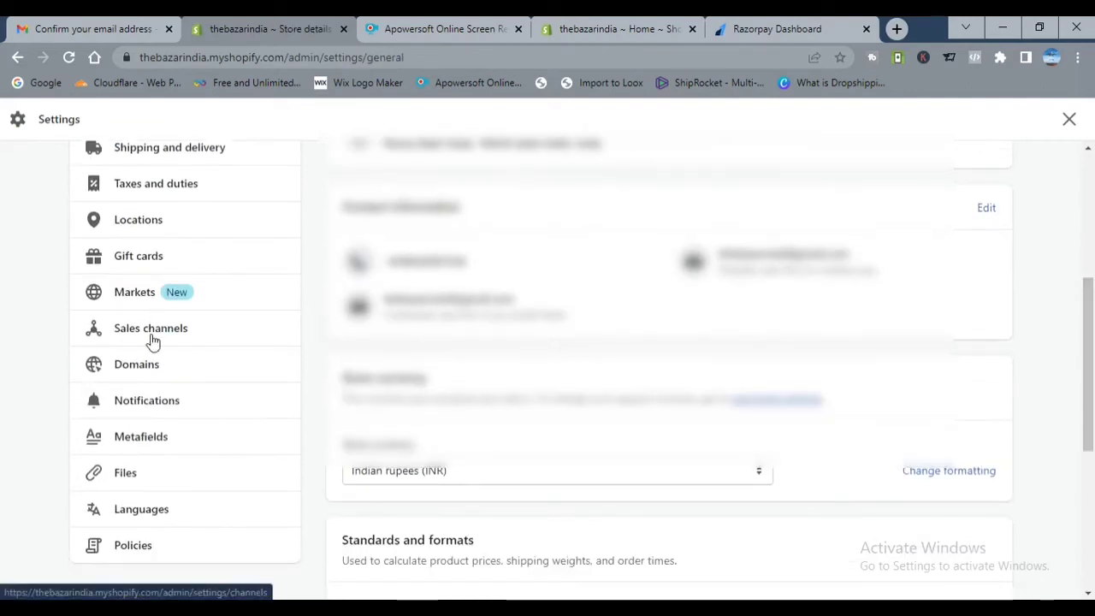
left_click(137, 365)
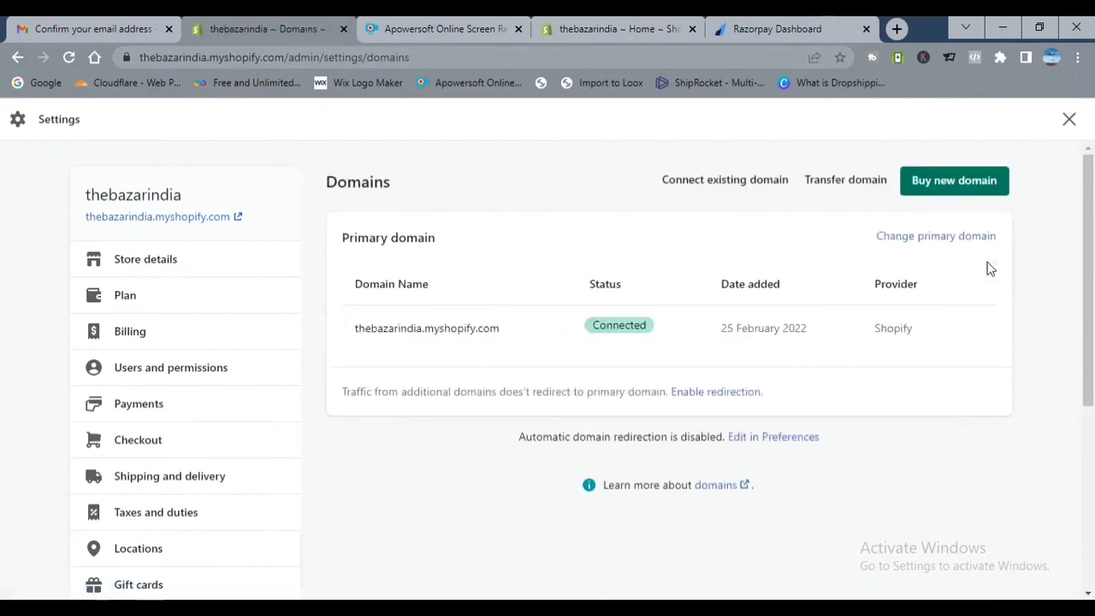
scroll(1091, 272, "down", 1)
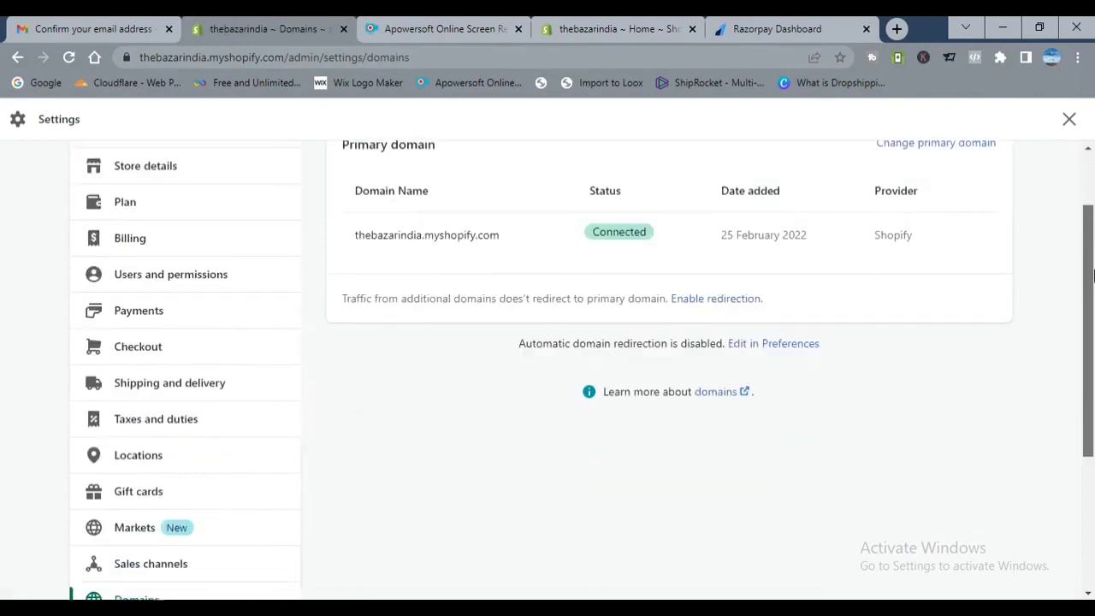
scroll(1091, 272, "up", 1)
scroll(1093, 274, "down", 1)
scroll(1091, 272, "down", 2)
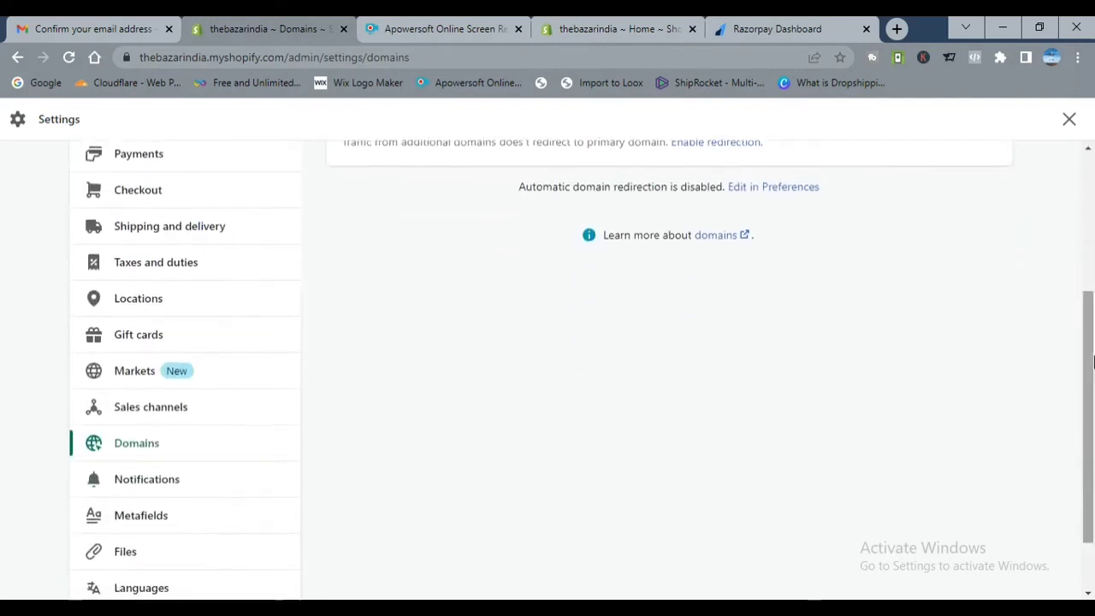
Step: Review the customer notification templates for orders and shipping in the Notifications settings
left_click(142, 479)
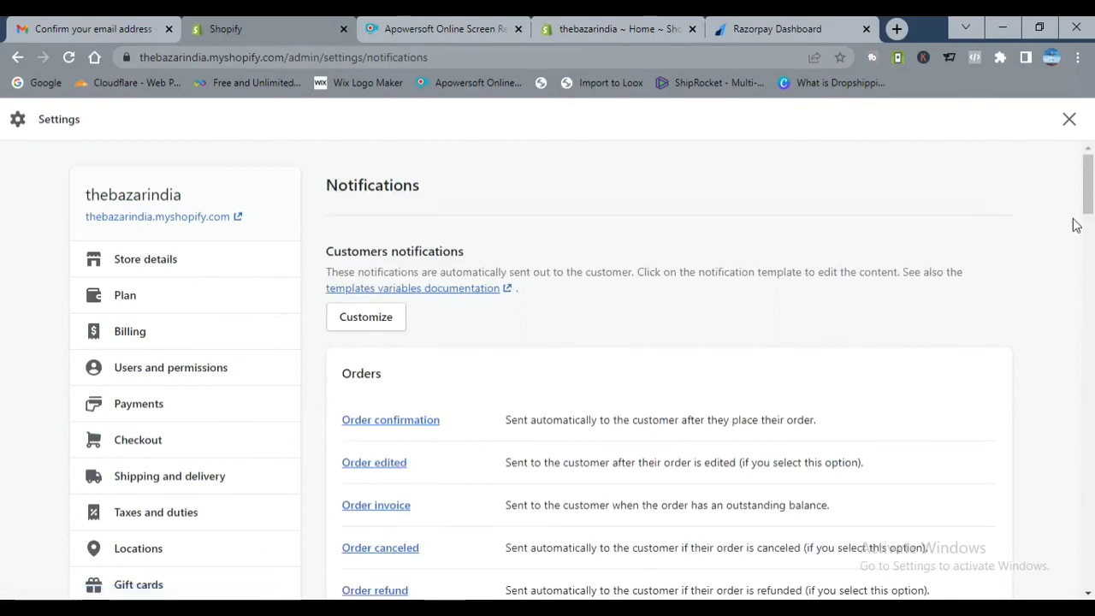
left_click_drag(1092, 190, 1092, 221)
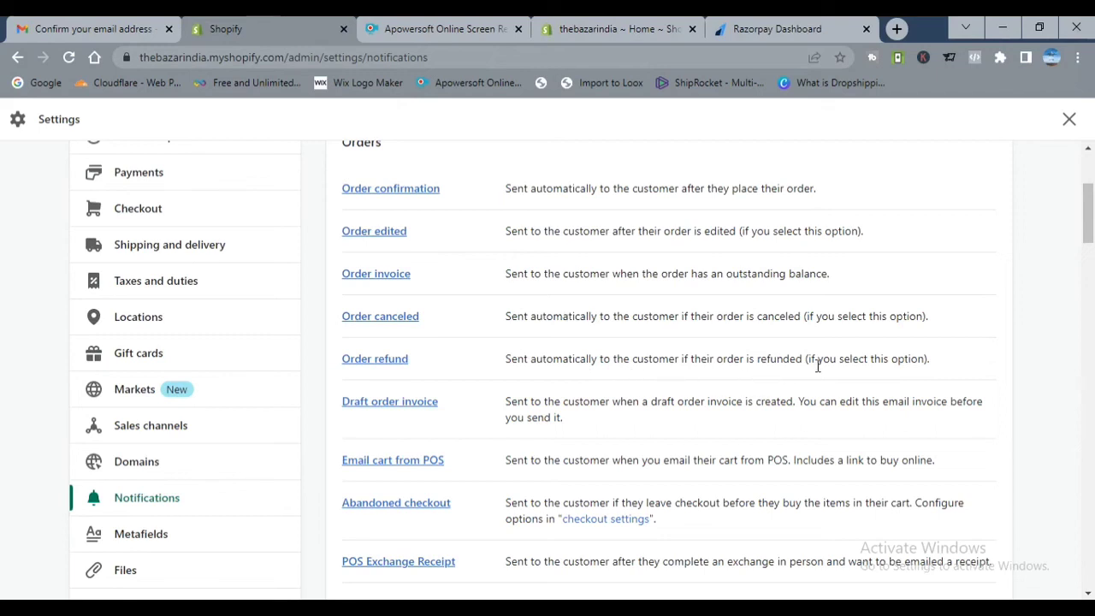
left_click_drag(1084, 210, 1090, 241)
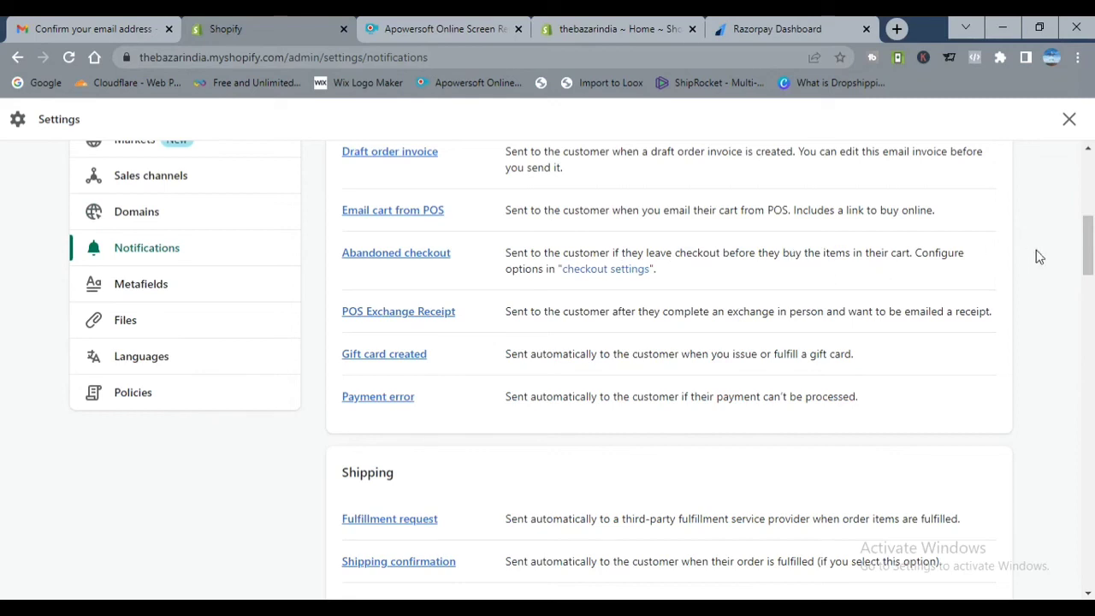
mouse_move(1090, 224)
left_mouse_down()
mouse_move(1090, 318)
mouse_move(1079, 147)
mouse_move(1091, 239)
mouse_move(1091, 224)
left_mouse_up()
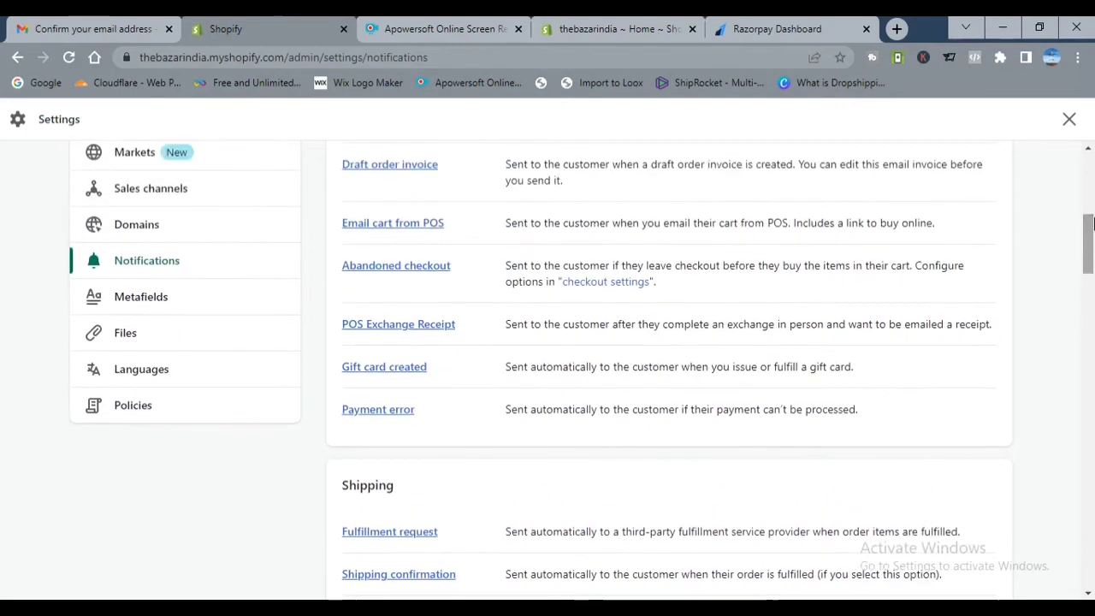
Step: Review the Metafields settings and the Files settings of the store
left_click(139, 299)
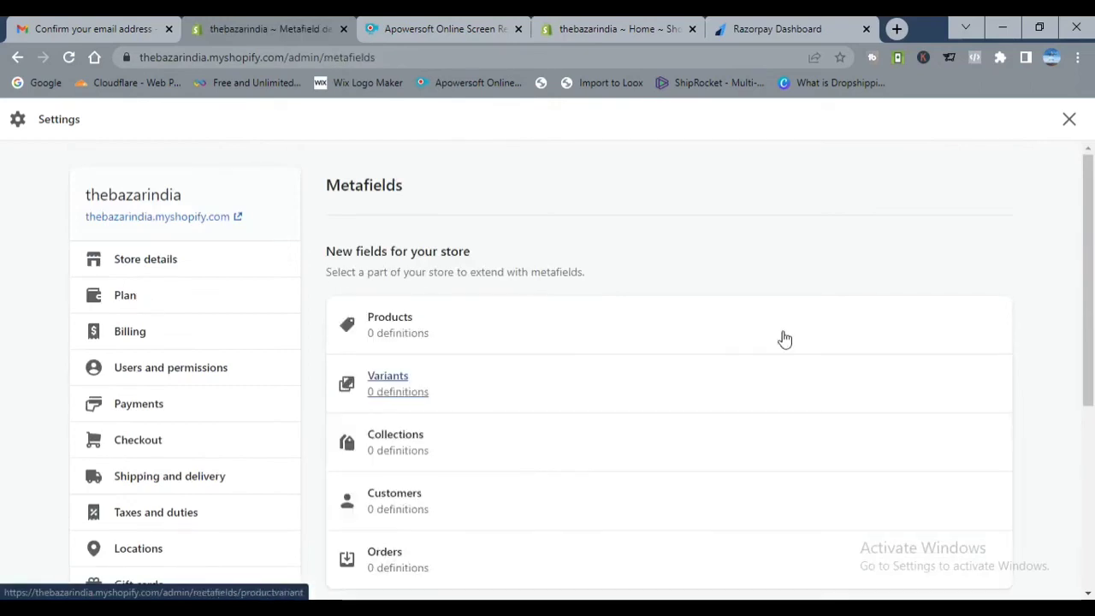
left_click_drag(1091, 248, 1093, 330)
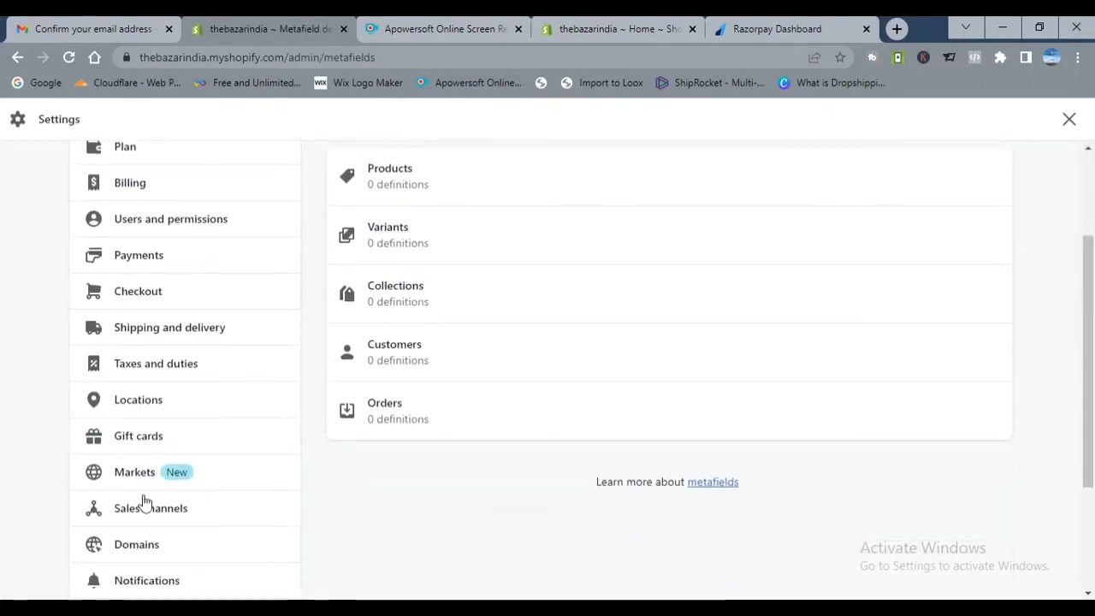
left_click_drag(1091, 270, 1091, 371)
left_click(110, 483)
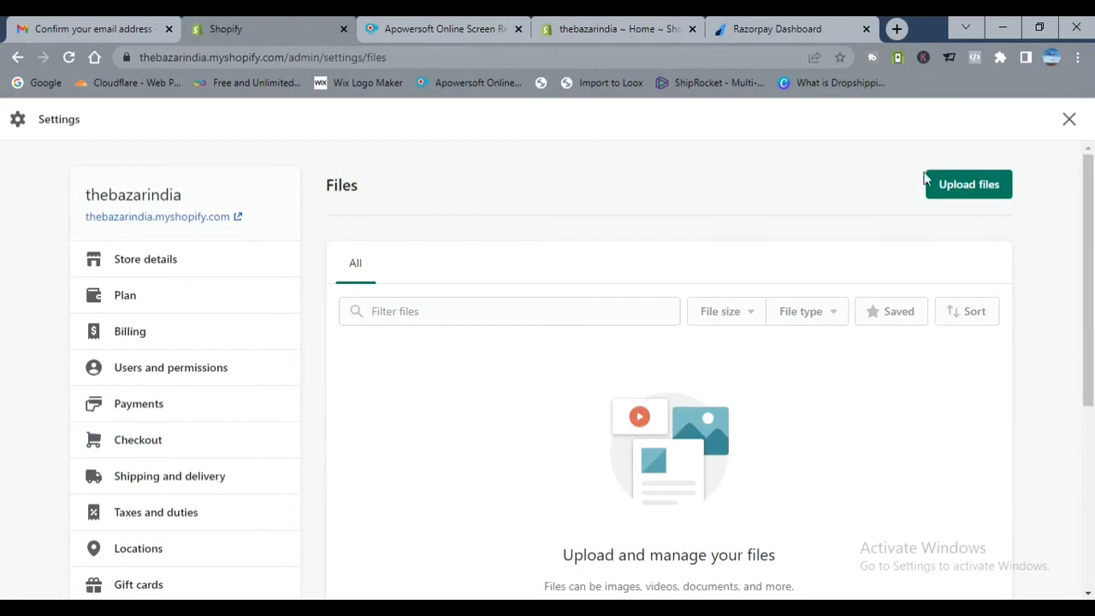
Step: In the Policies settings, create the refund policy from the template and look through its text
left_click_drag(1091, 185, 1091, 357)
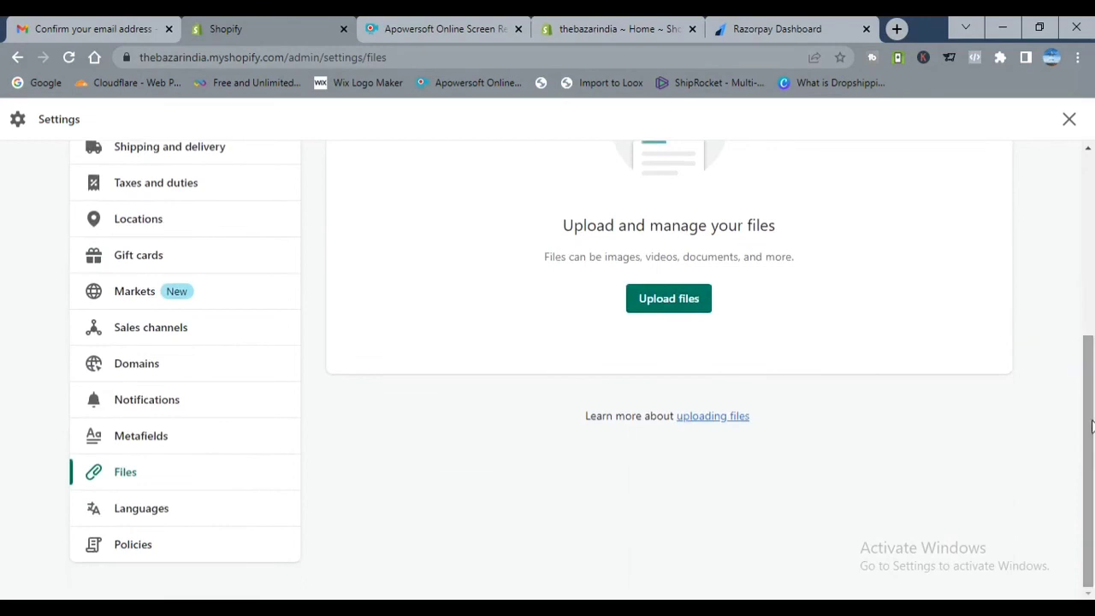
left_click(146, 552)
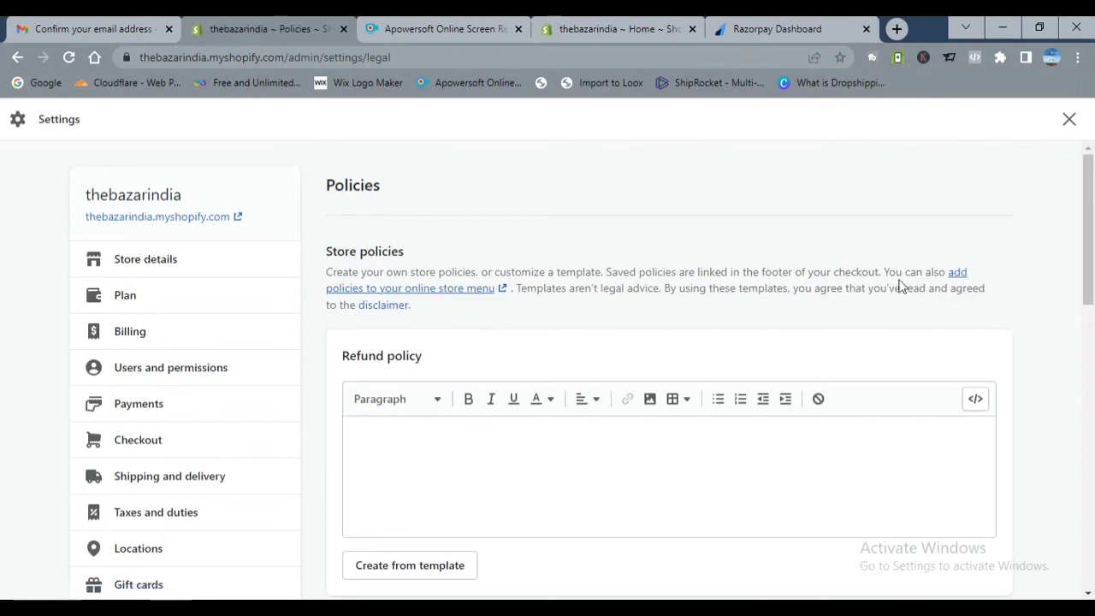
scroll(1090, 220, "down", 1)
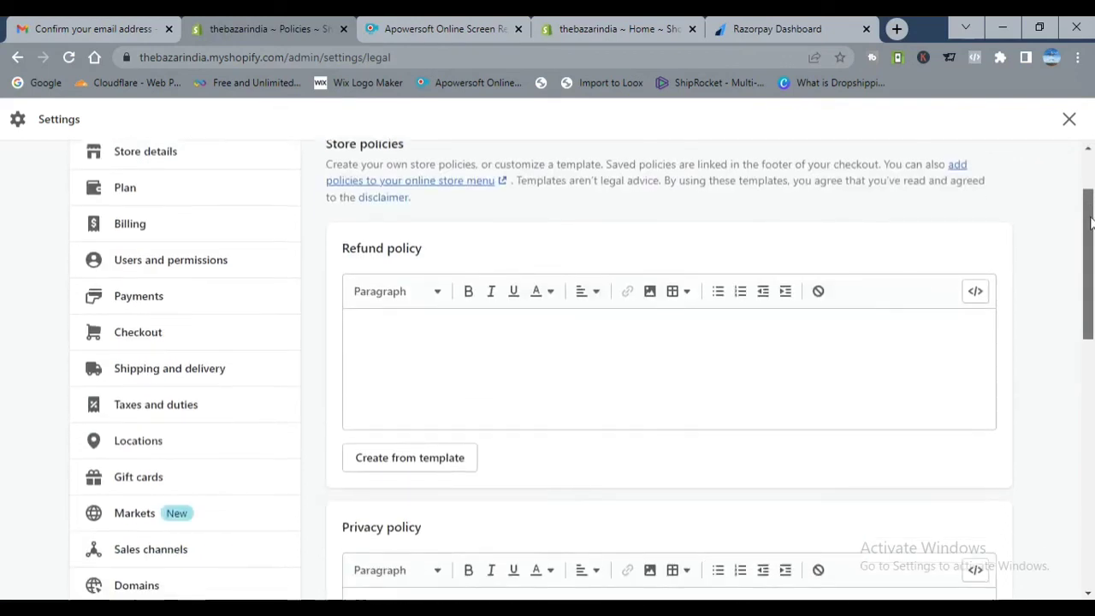
mouse_move(1090, 221)
left_mouse_down()
mouse_move(1091, 458)
mouse_move(1091, 171)
mouse_move(1091, 231)
left_mouse_up()
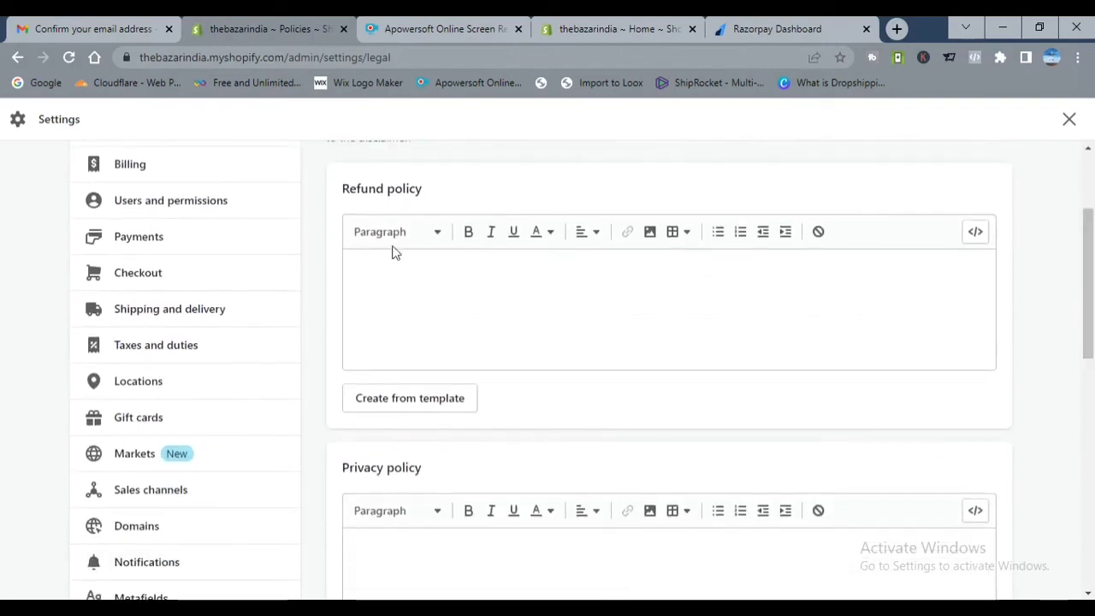
left_click(420, 401)
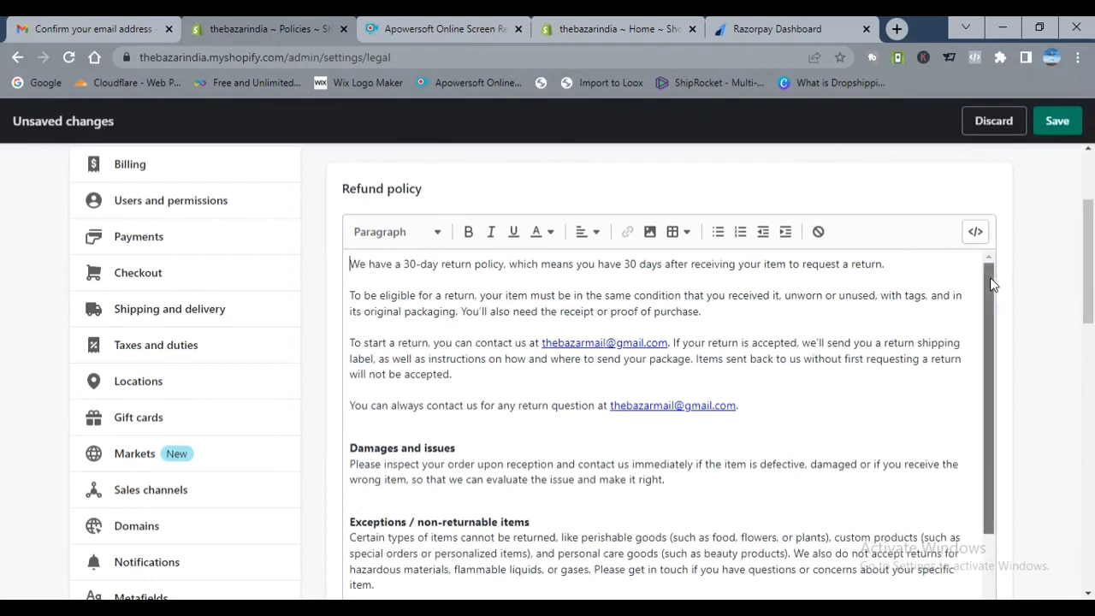
left_click_drag(989, 278, 992, 382)
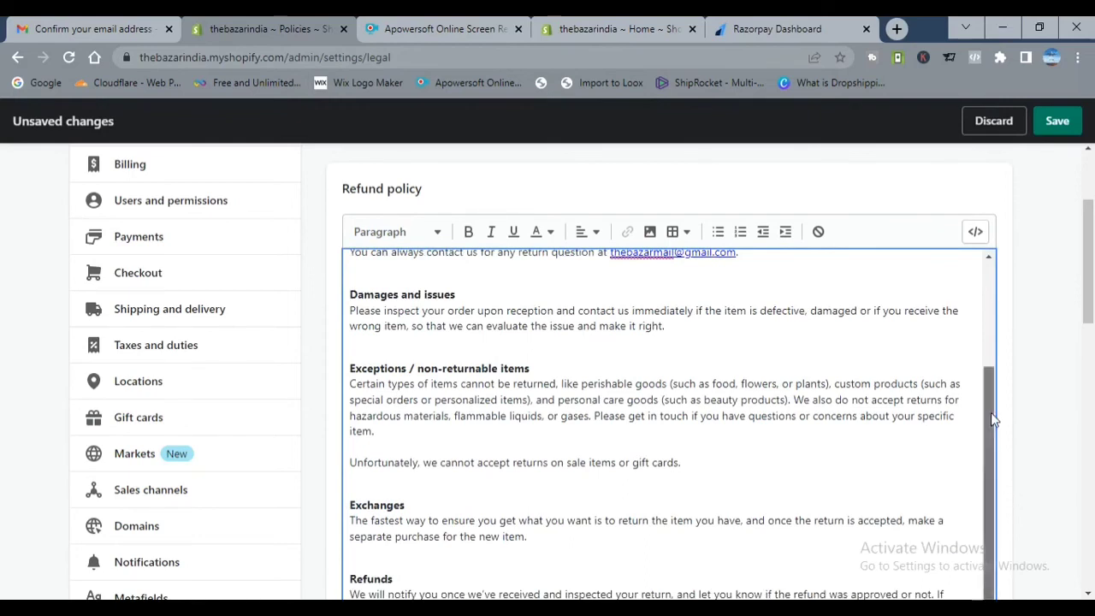
Step: Create the privacy policy and the terms of service from their templates
left_click_drag(1092, 246, 1093, 403)
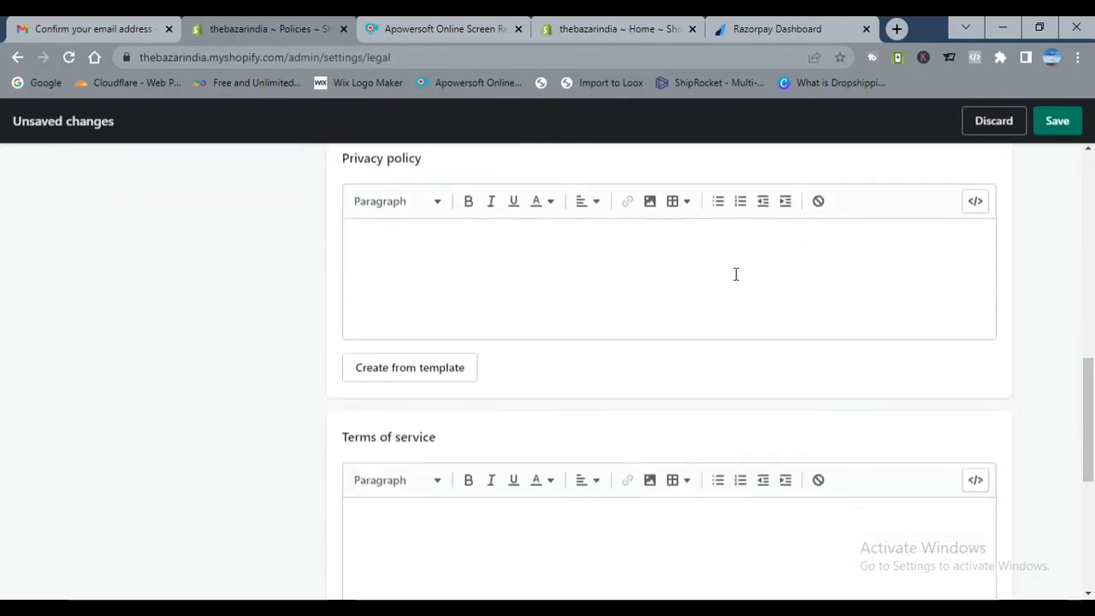
left_click(399, 371)
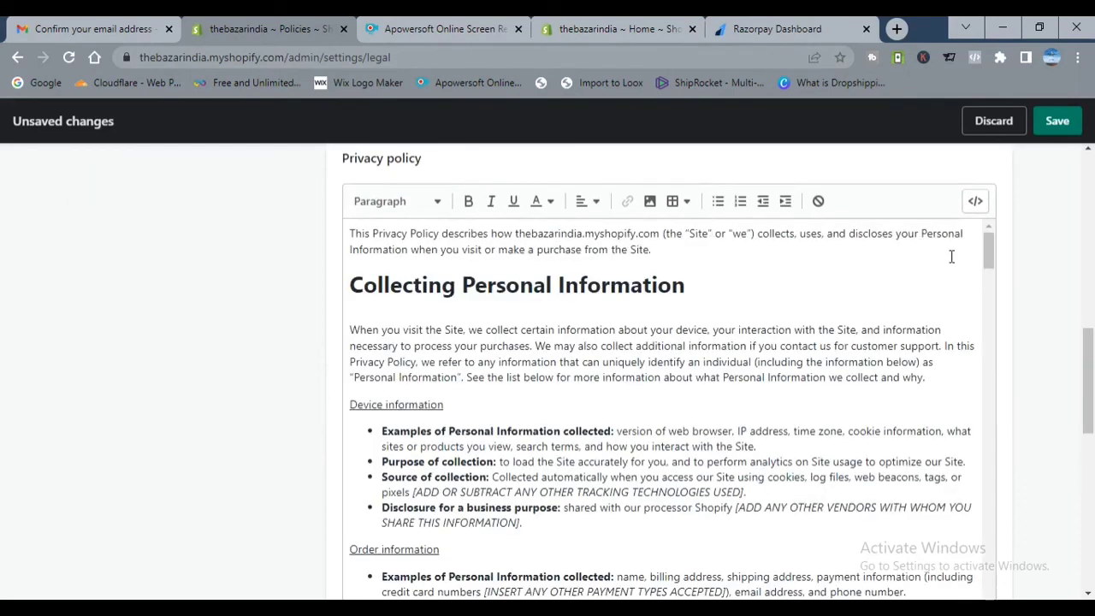
left_click_drag(990, 256, 991, 444)
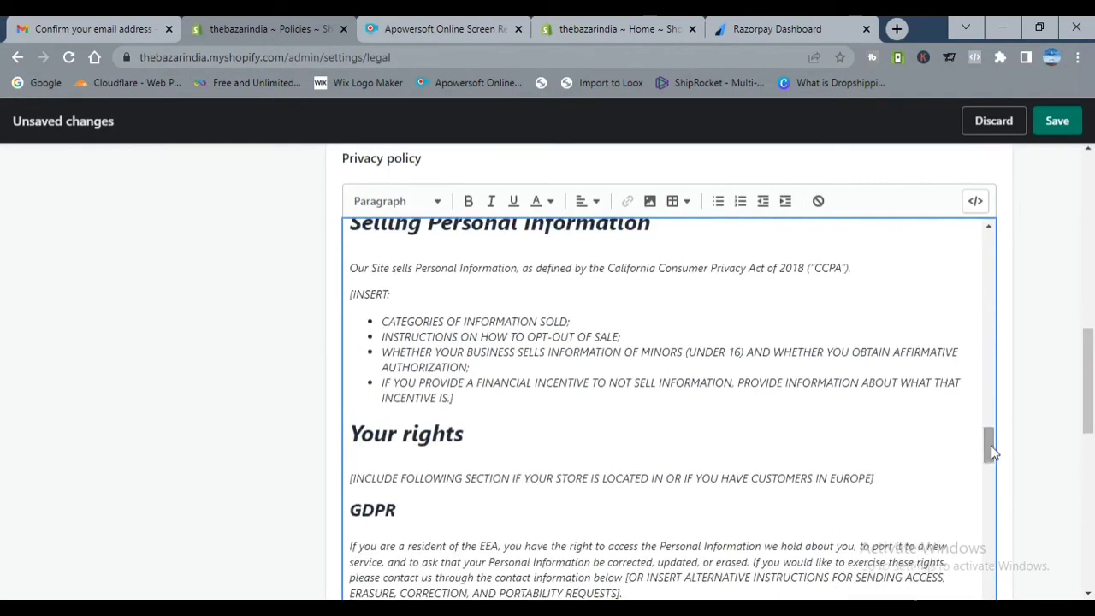
left_click_drag(1089, 382, 1093, 489)
left_click(434, 455)
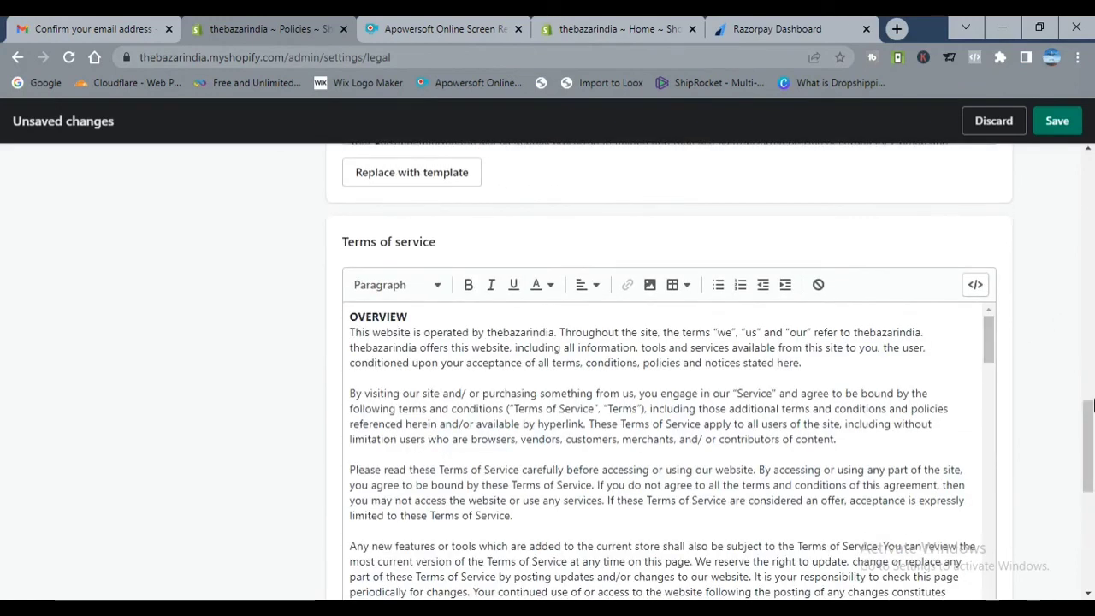
Step: Look back over the generated refund and privacy policies and save the store policies
left_click_drag(1089, 427, 1091, 186)
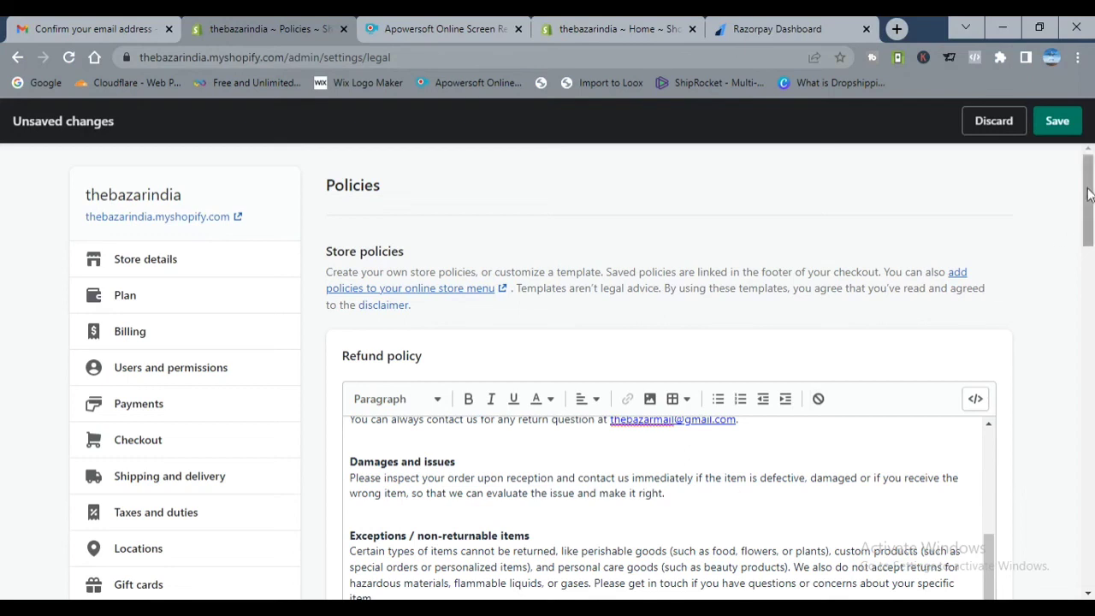
left_click_drag(1086, 183, 1093, 109)
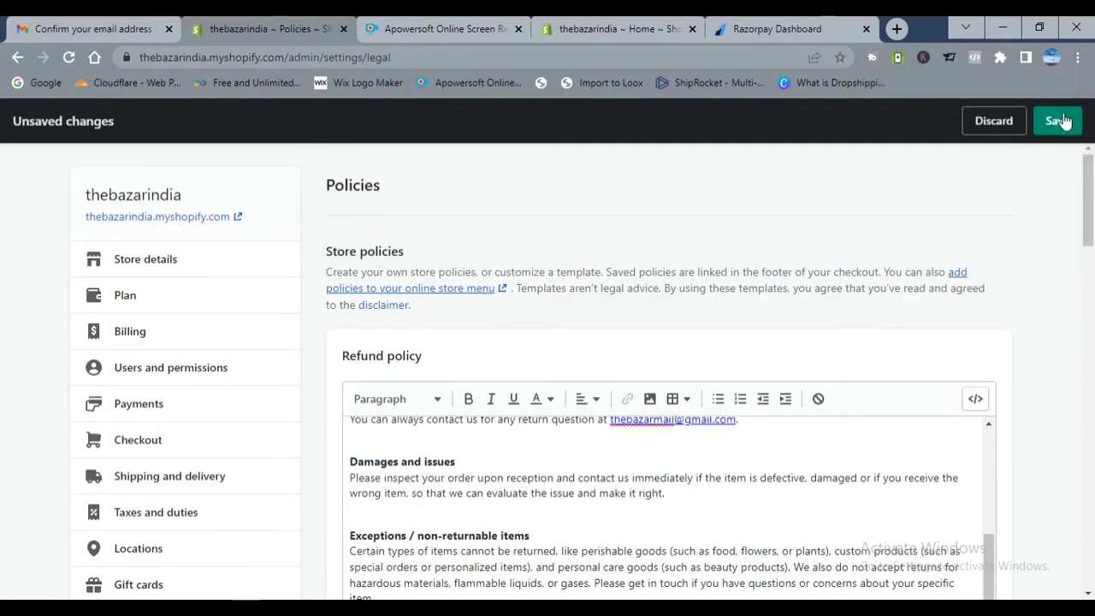
left_click_drag(1089, 167, 1093, 293)
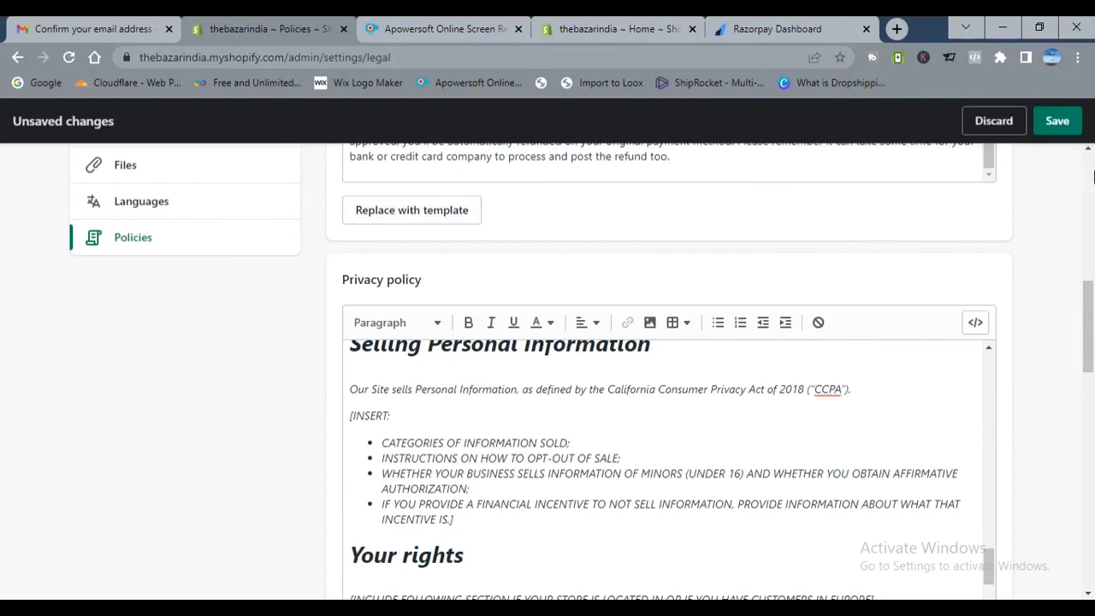
left_click_drag(1092, 304, 1091, 184)
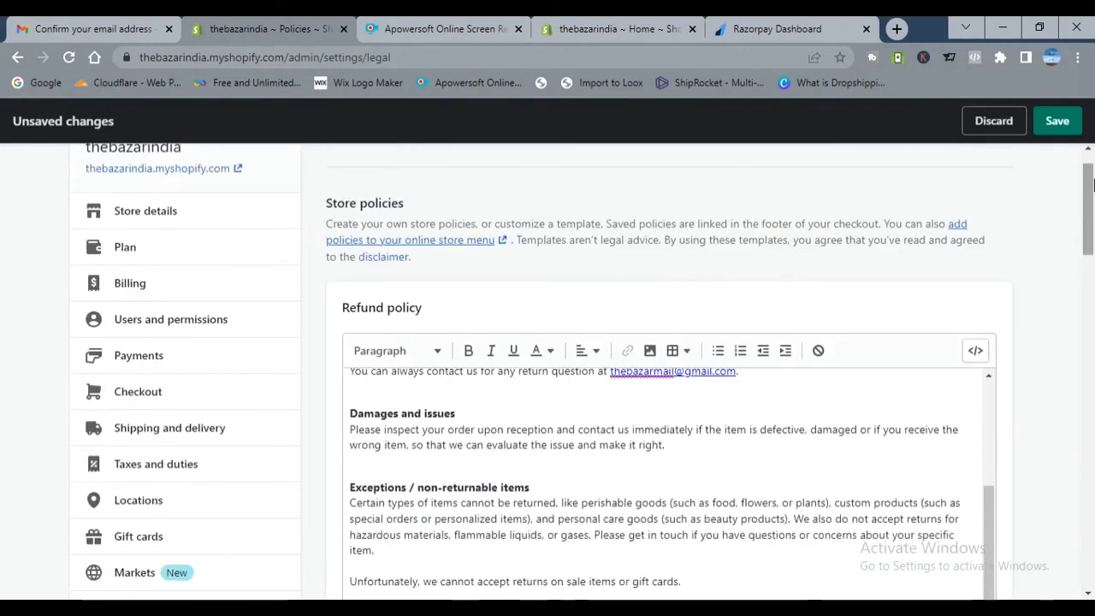
left_click(1061, 124)
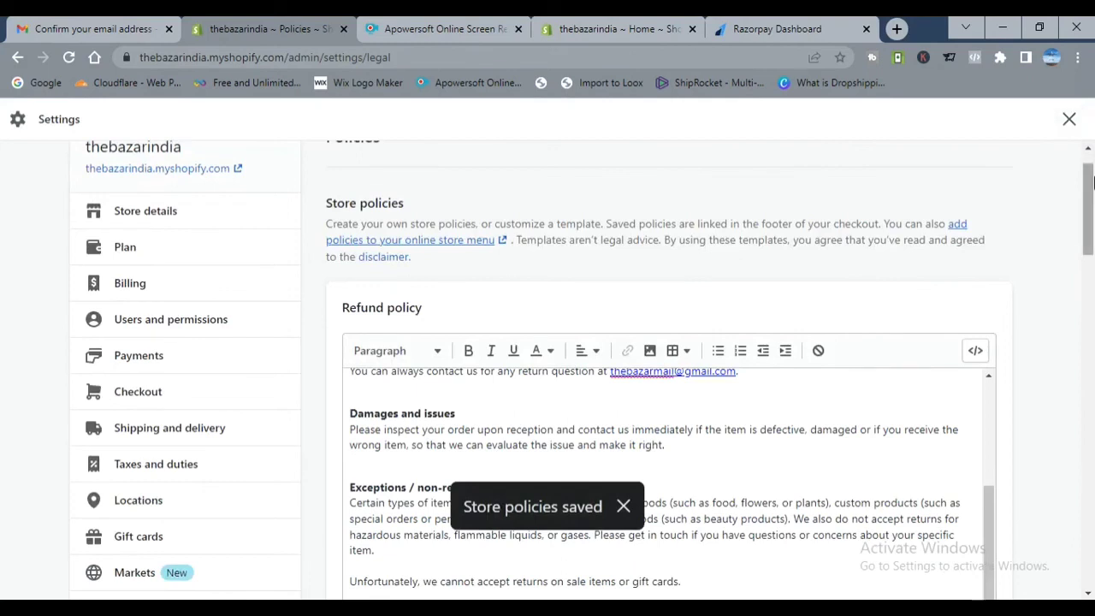
left_click_drag(1091, 183, 1090, 132)
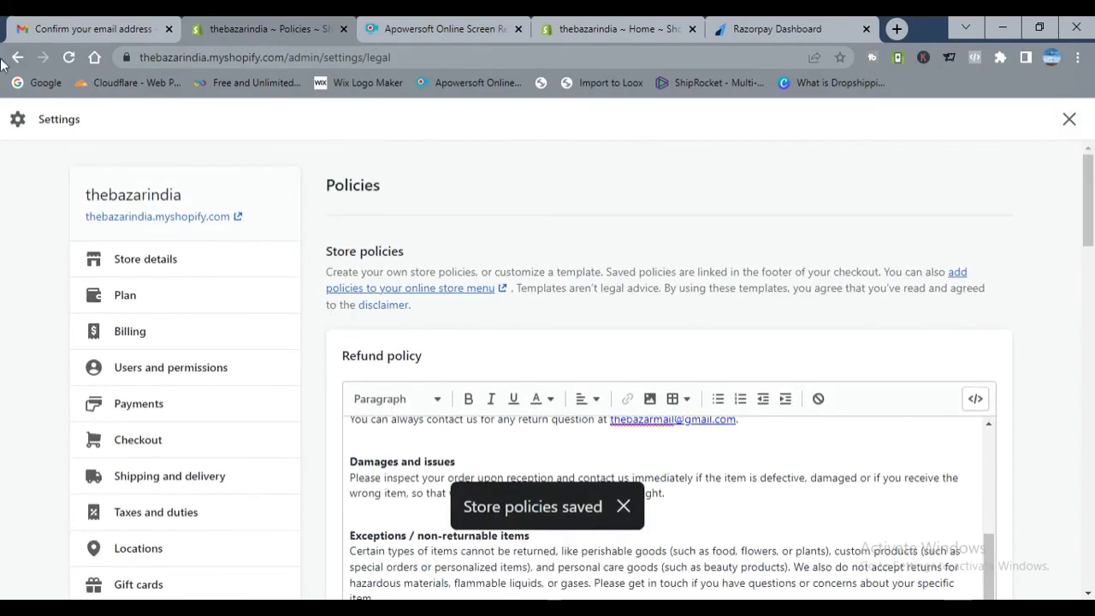
Step: Close the settings and return to the store's admin home page
left_click(1069, 120)
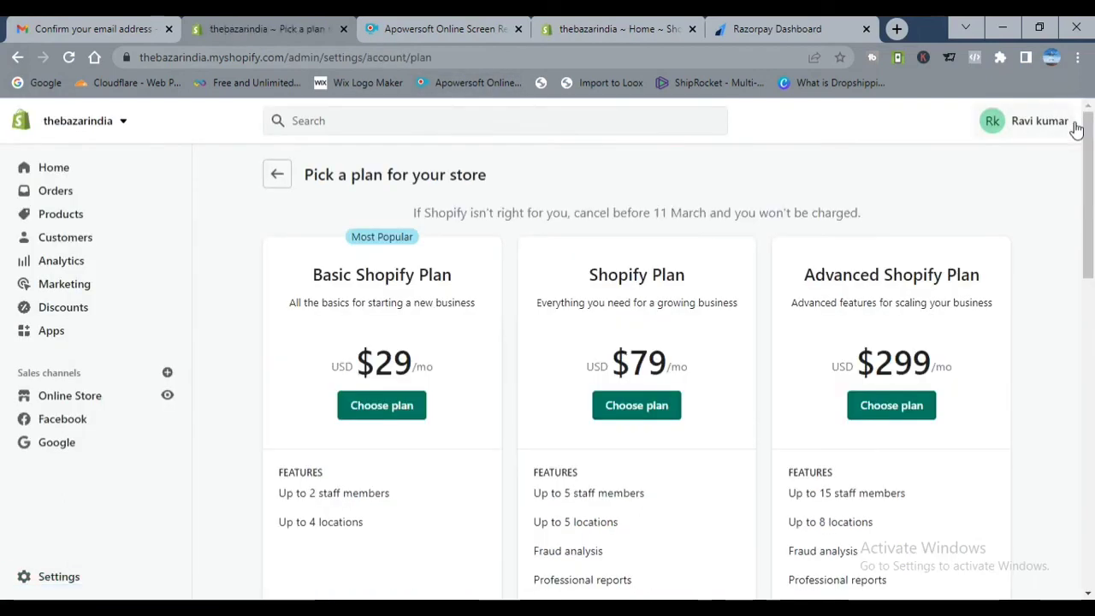
left_click(73, 171)
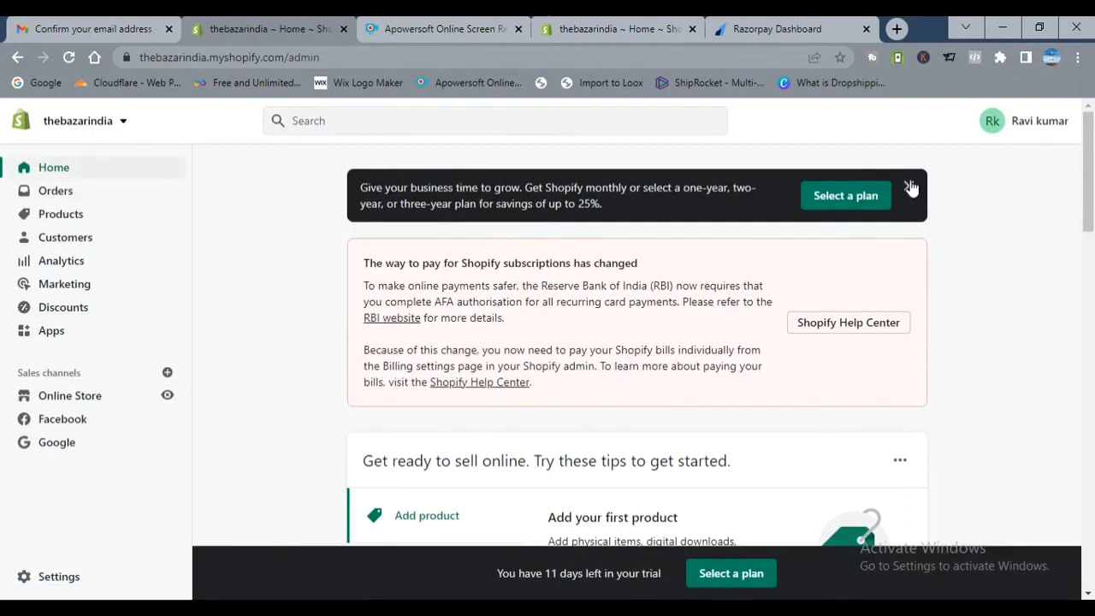
mouse_move(1091, 141)
left_mouse_down()
mouse_move(1091, 256)
mouse_move(1092, 147)
left_mouse_up()
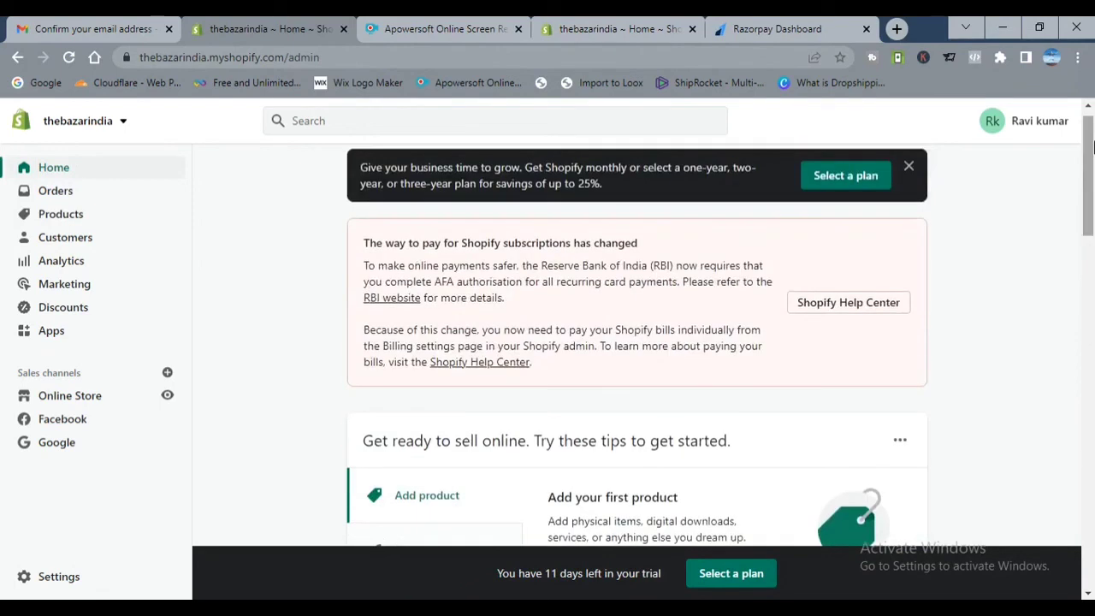